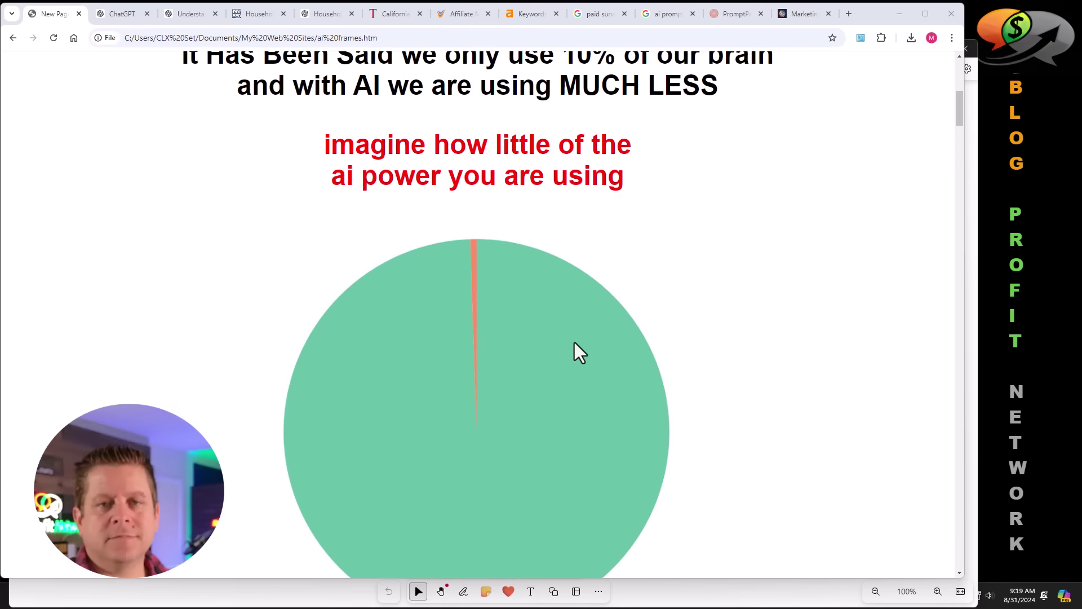
Scroll the AI frames page down to the 'Garbage in, garbage out.' quote by George Fuechsel
{"action": "scroll", "coordinate": [577, 340], "scroll_direction": "down", "scroll_amount": 2}
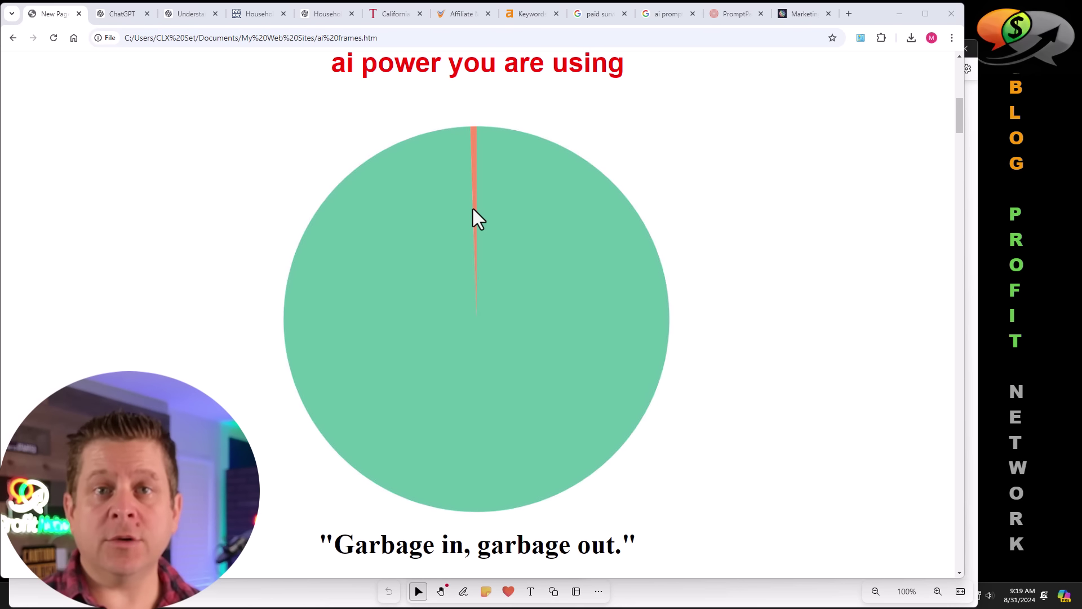
{"action": "scroll", "coordinate": [483, 395], "scroll_direction": "down", "scroll_amount": 4}
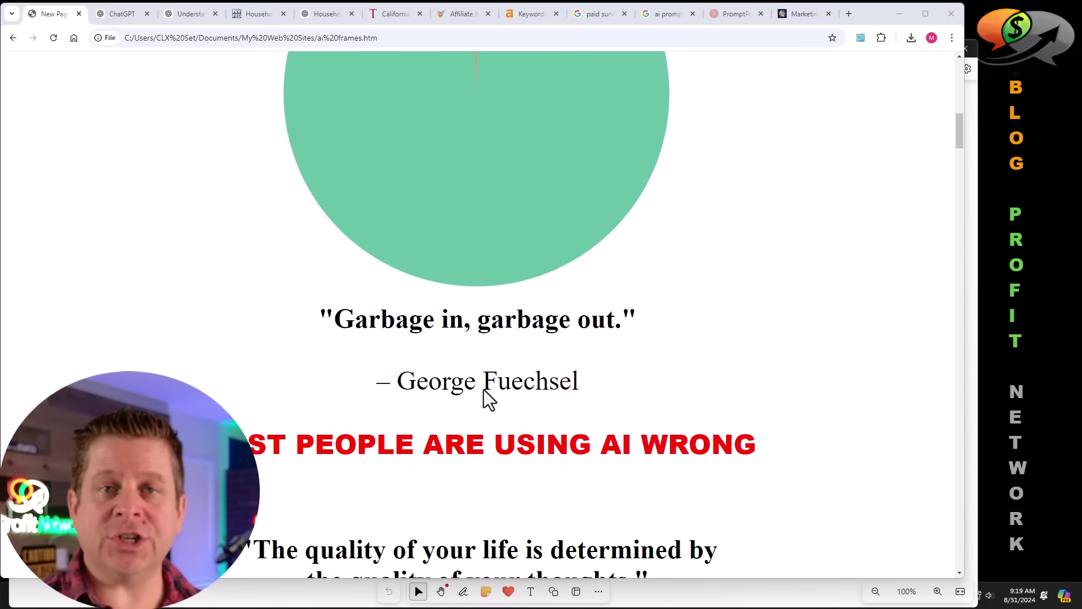
{"action": "left_click", "coordinate": [111, 17]}
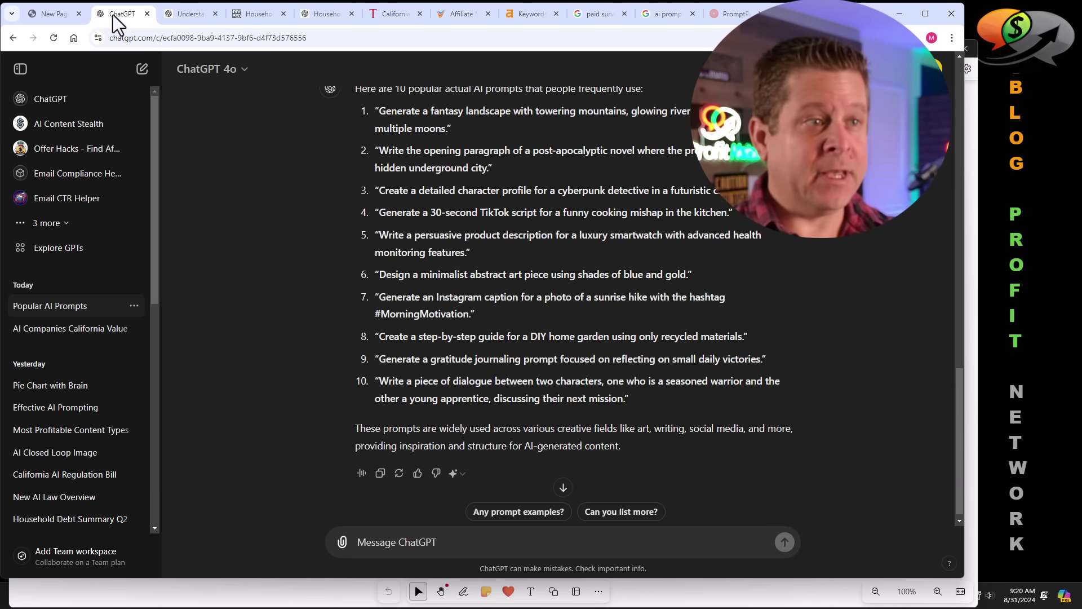
{"action": "left_click", "coordinate": [57, 19]}
Scroll to FRAMING VS PROMPTING, glancing at the ChatGPT conversation before returning to the page
{"action": "scroll", "coordinate": [371, 281], "scroll_direction": "down", "scroll_amount": 4}
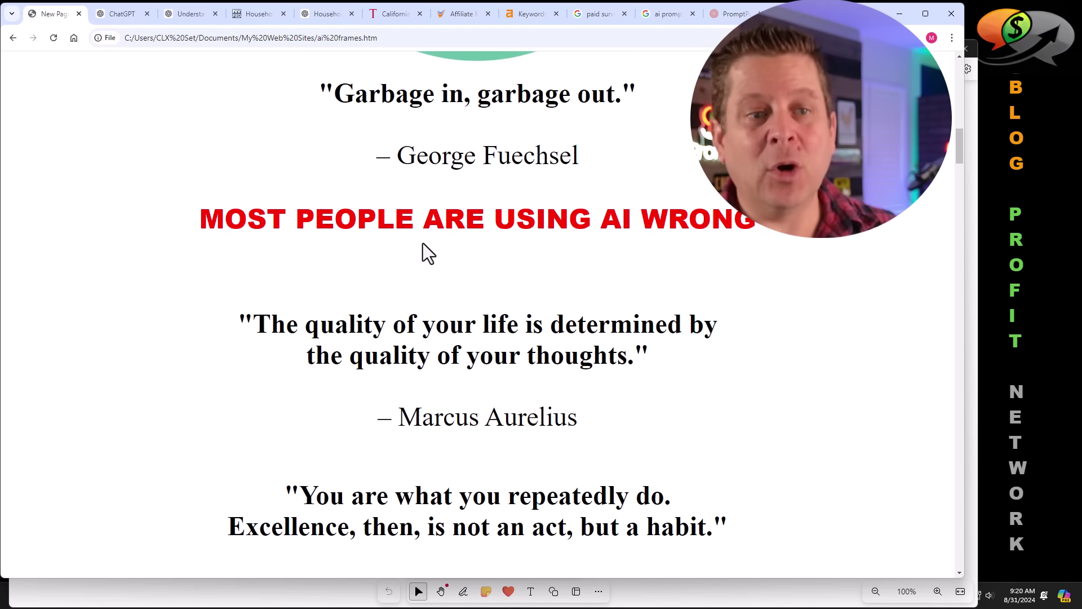
{"action": "scroll", "coordinate": [432, 236], "scroll_direction": "down", "scroll_amount": 13}
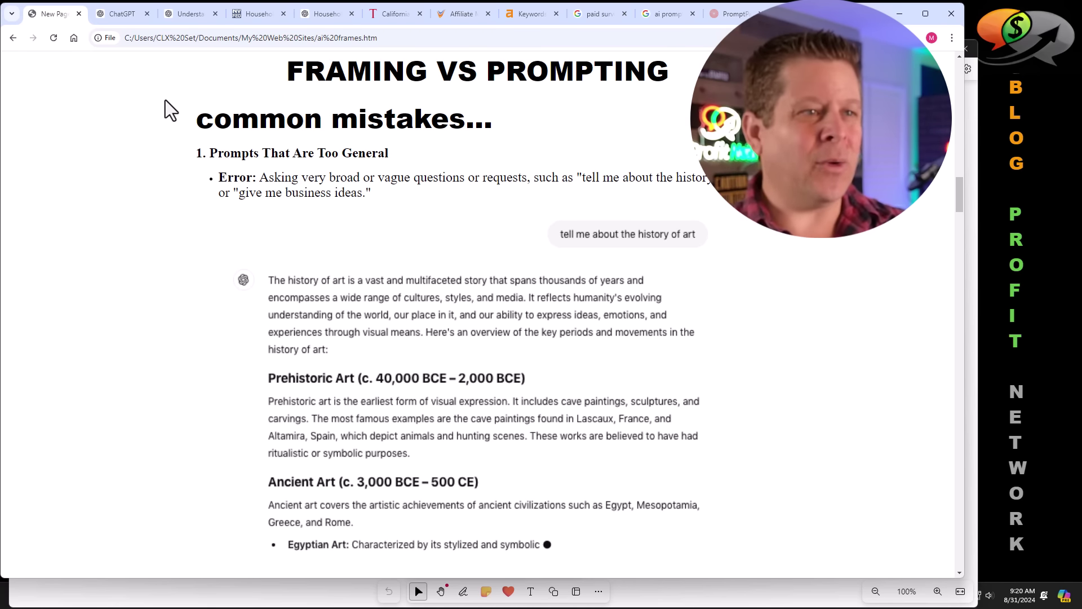
{"action": "left_click", "coordinate": [119, 14]}
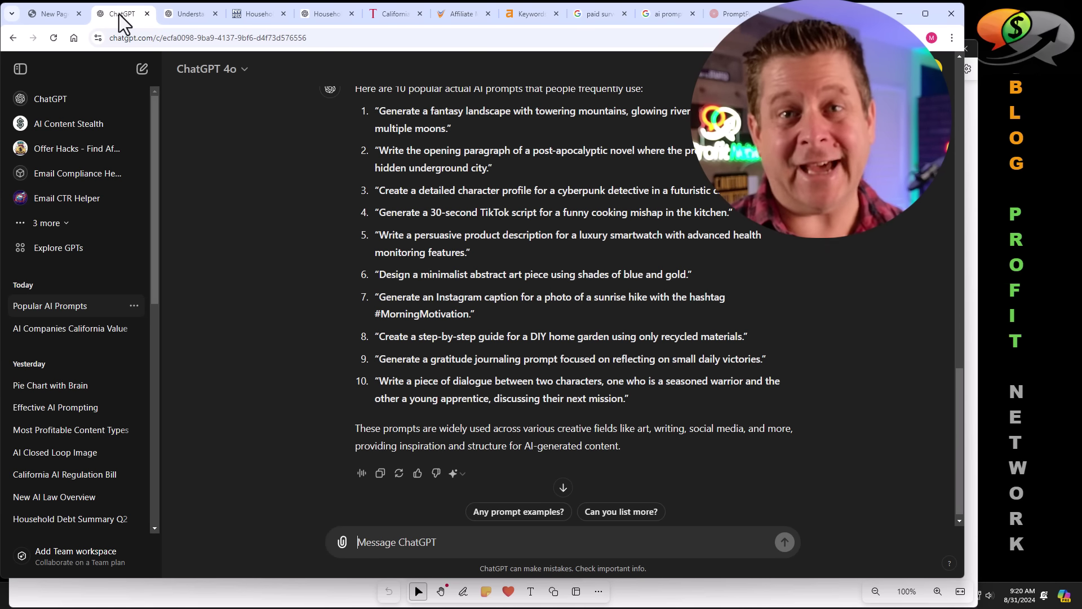
{"action": "left_click", "coordinate": [56, 16]}
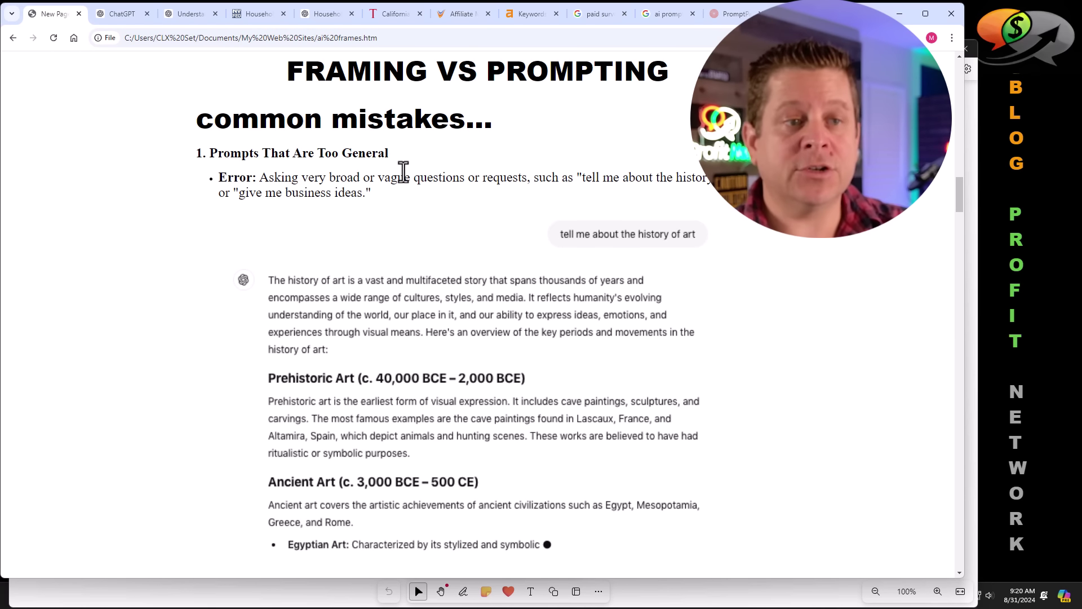
Scroll through common mistakes 1–4 to the 'Ignoring the AI's Creative Capabilities' Mars example
{"action": "scroll", "coordinate": [420, 221], "scroll_direction": "down", "scroll_amount": 1}
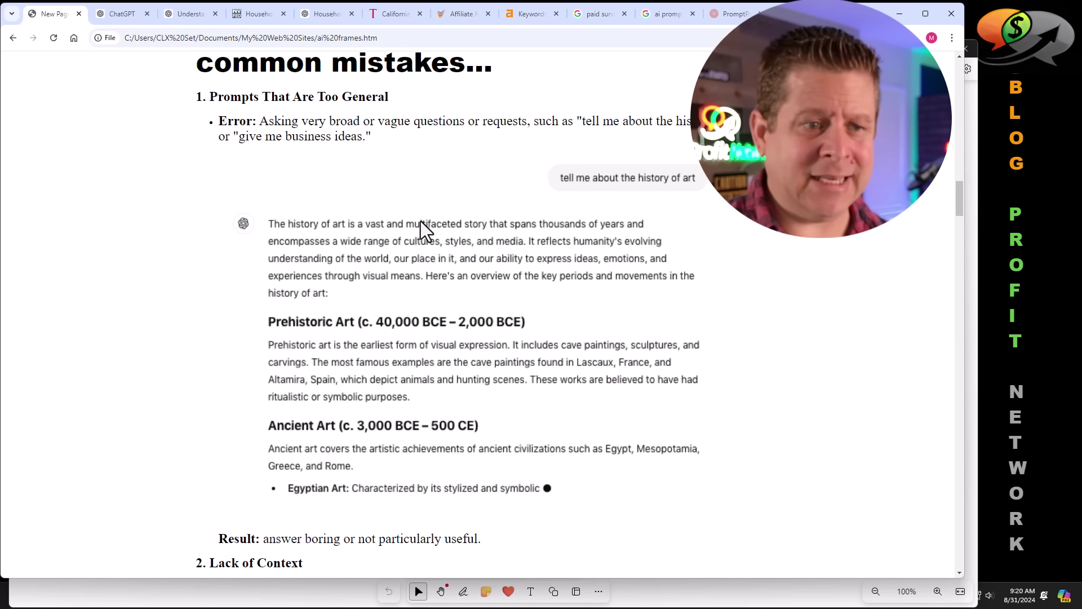
{"action": "scroll", "coordinate": [411, 238], "scroll_direction": "down", "scroll_amount": 1}
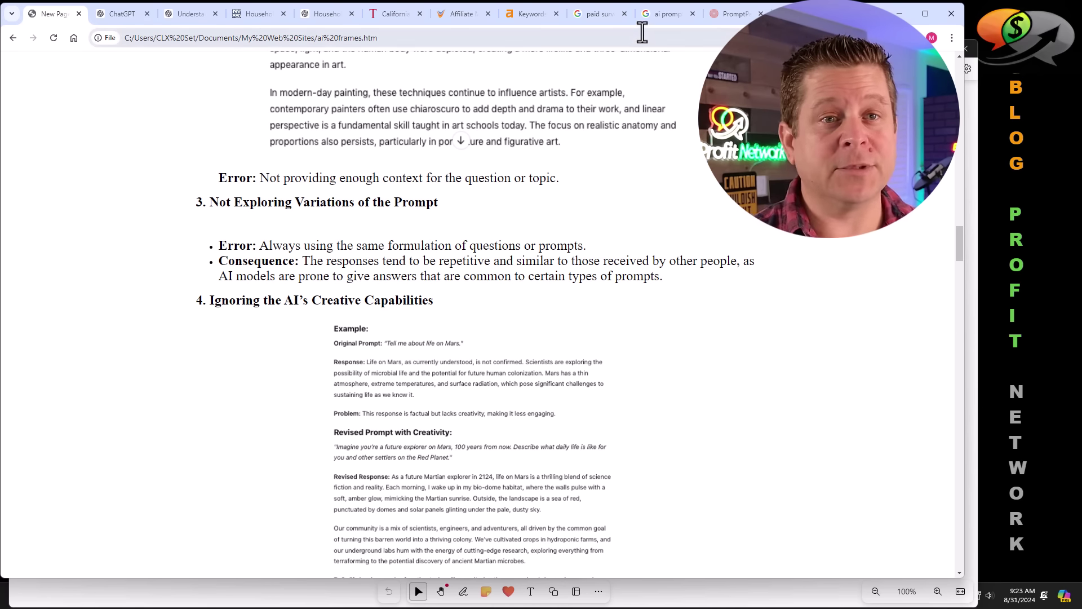
{"action": "left_click", "coordinate": [672, 15]}
{"action": "left_click", "coordinate": [726, 15]}
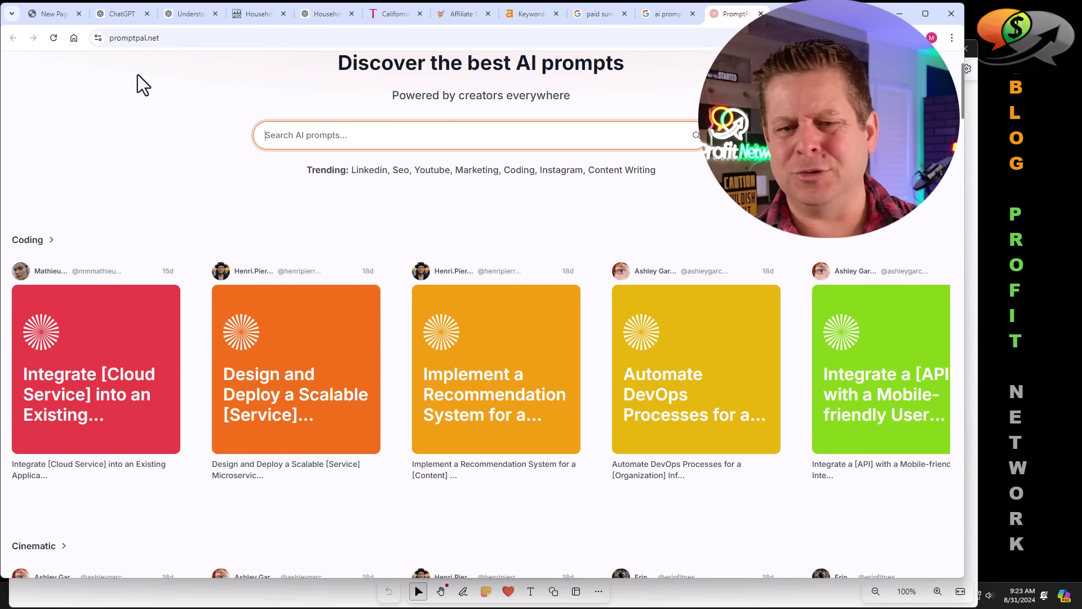
{"action": "left_click", "coordinate": [621, 169]}
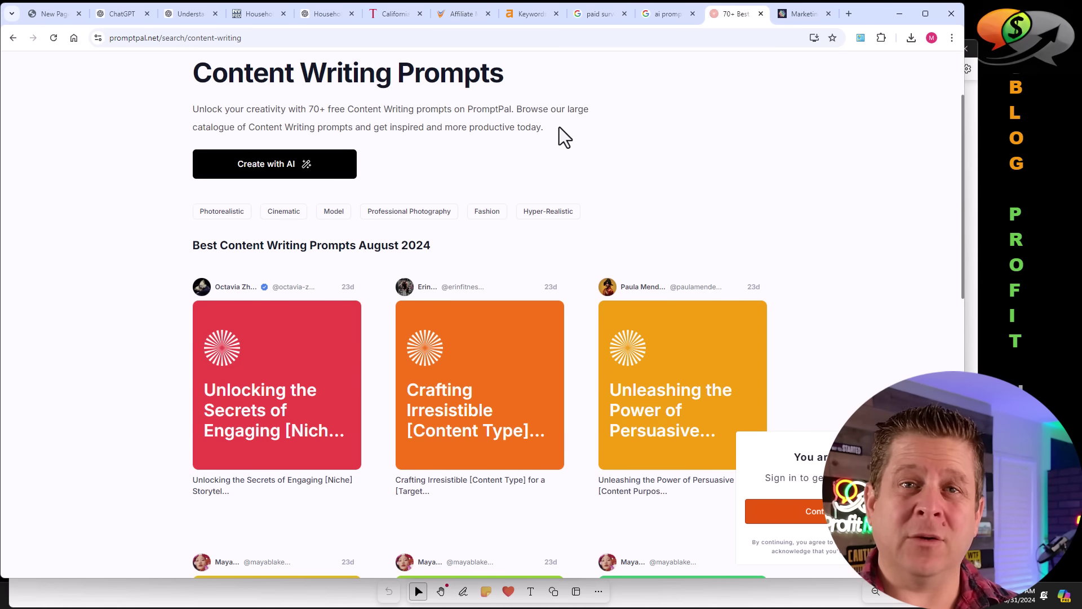
{"action": "left_click", "coordinate": [46, 16]}
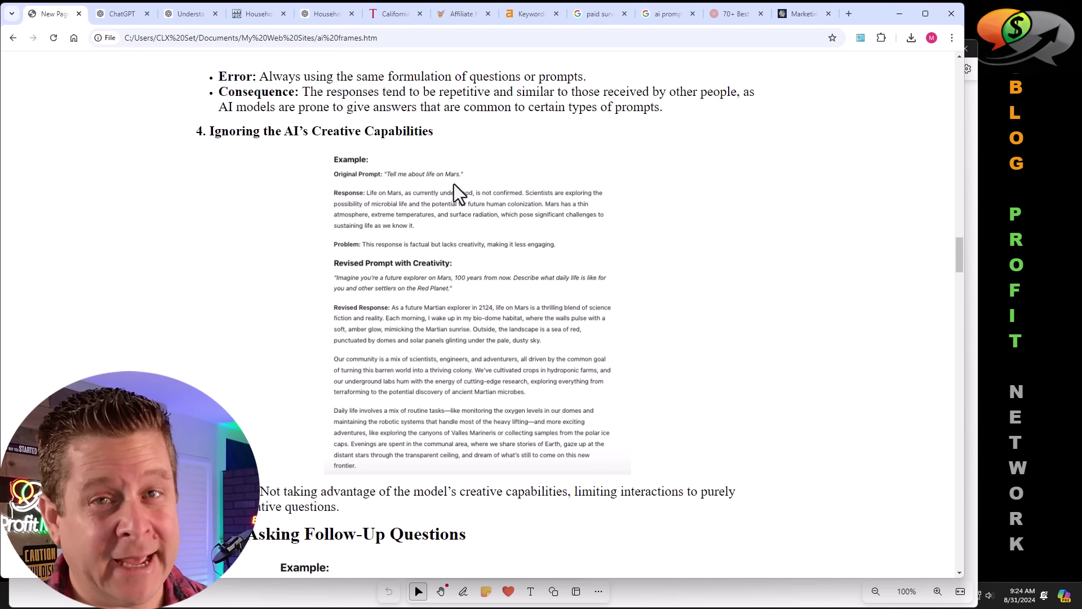
Scroll past mistake 5 to the CLOSED LOOP ENVIRONMENT image and KNOW YOUR OUTCOME heading
{"action": "scroll", "coordinate": [568, 372], "scroll_direction": "down", "scroll_amount": 2}
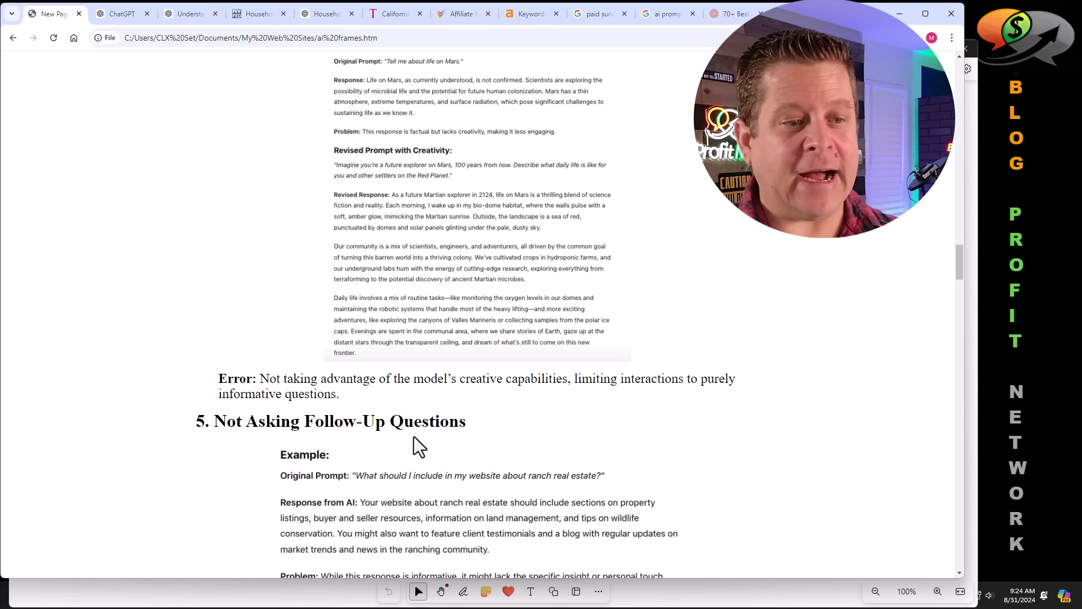
{"action": "scroll", "coordinate": [412, 437], "scroll_direction": "down", "scroll_amount": 3}
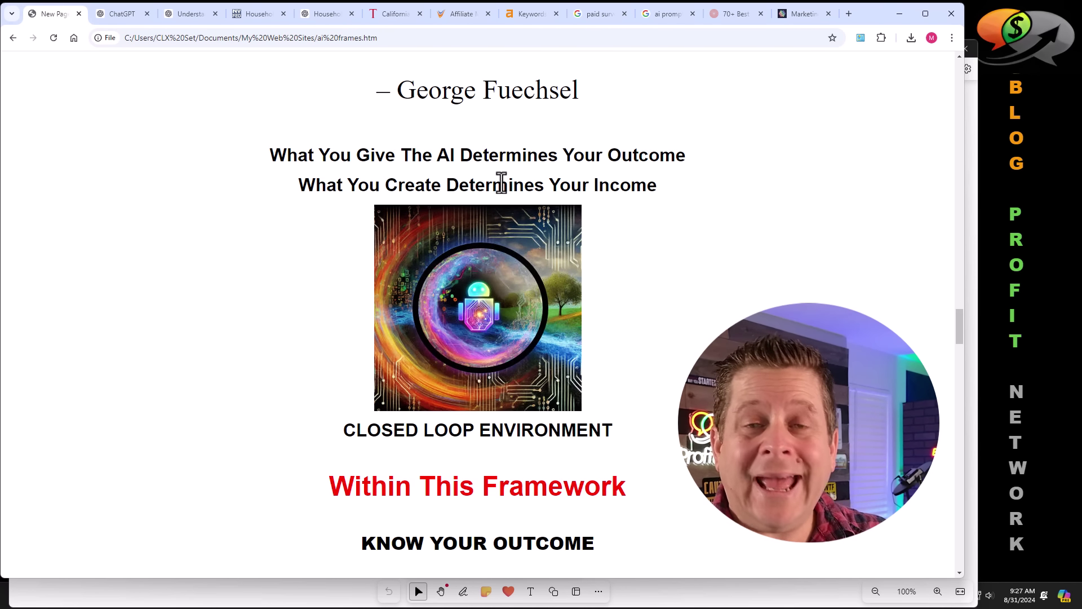
Scroll the AI frames page down to the WHAT YOU WANT THEM TO DO NEXT section
{"action": "scroll", "coordinate": [579, 191], "scroll_direction": "down", "scroll_amount": 1}
{"action": "scroll", "coordinate": [579, 192], "scroll_direction": "down", "scroll_amount": 2}
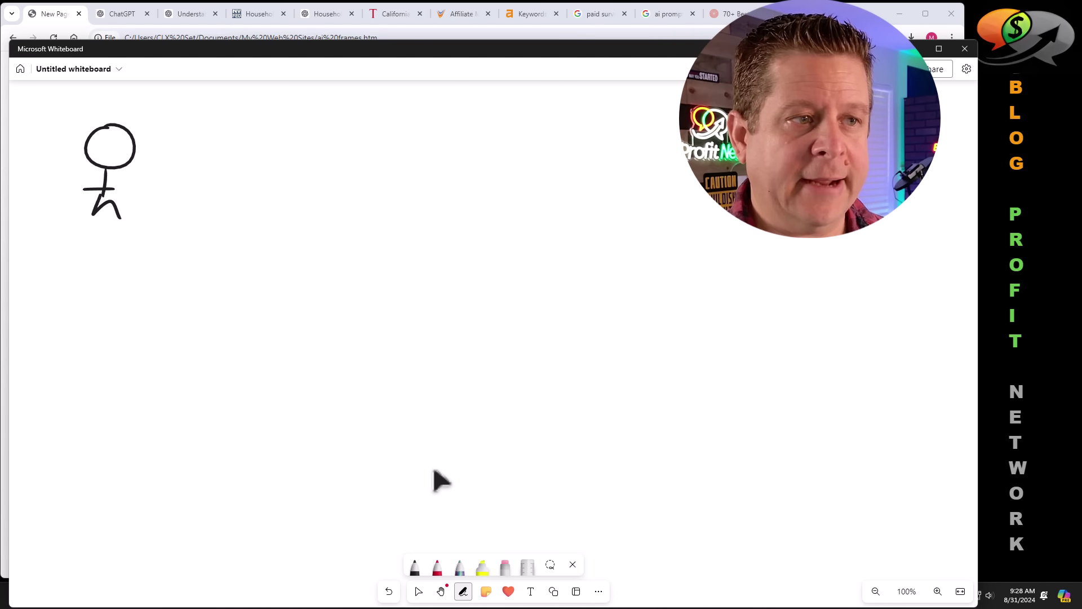
Draw an arrow from the stick figure to a handwritten, underlined 'GP'
{"action": "left_click_drag", "start_coordinate": [150, 150], "coordinate": [191, 146]}
{"action": "mouse_move", "coordinate": [182, 130]}
{"action": "left_mouse_down"}
{"action": "mouse_move", "coordinate": [203, 133]}
{"action": "mouse_move", "coordinate": [193, 162]}
{"action": "left_mouse_up"}
{"action": "mouse_move", "coordinate": [258, 122]}
{"action": "left_mouse_down"}
{"action": "mouse_move", "coordinate": [258, 168]}
{"action": "mouse_move", "coordinate": [285, 161]}
{"action": "left_mouse_up"}
{"action": "key", "text": "Escape"}
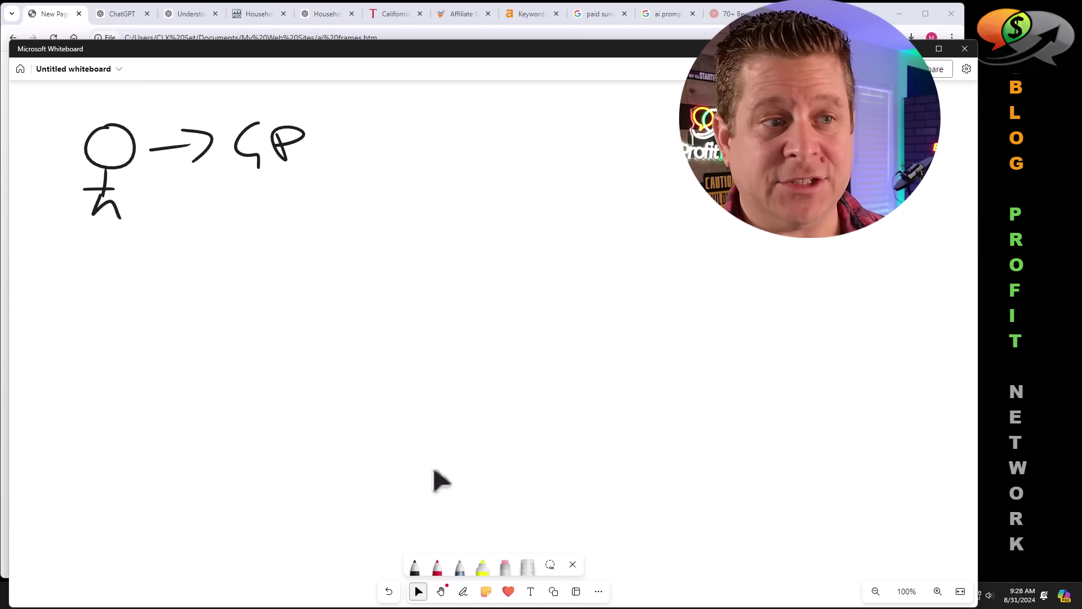
{"action": "key", "text": "ctrl+alt+d"}
{"action": "left_click_drag", "start_coordinate": [224, 191], "coordinate": [302, 184]}
{"action": "key", "text": "Escape"}
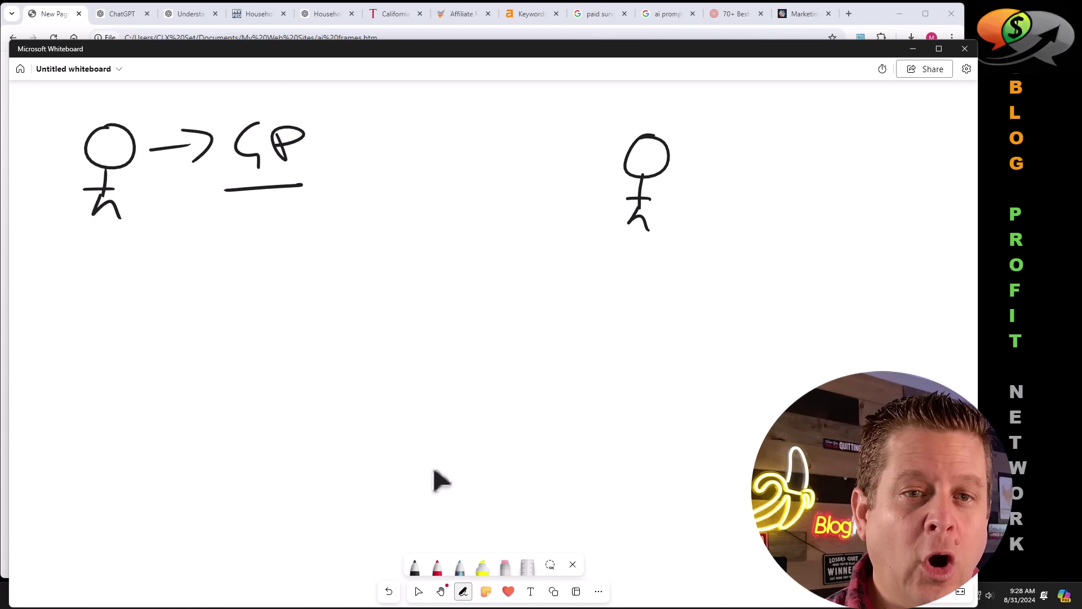
Sketch a second stick figure with an arrow to two spiky circles, plus an arrow back toward GP
{"action": "left_click_drag", "start_coordinate": [684, 185], "coordinate": [708, 183]}
{"action": "mouse_move", "coordinate": [709, 169]}
{"action": "left_mouse_down"}
{"action": "mouse_move", "coordinate": [729, 184]}
{"action": "mouse_move", "coordinate": [719, 193]}
{"action": "left_mouse_up"}
{"action": "left_click_drag", "start_coordinate": [781, 141], "coordinate": [813, 140]}
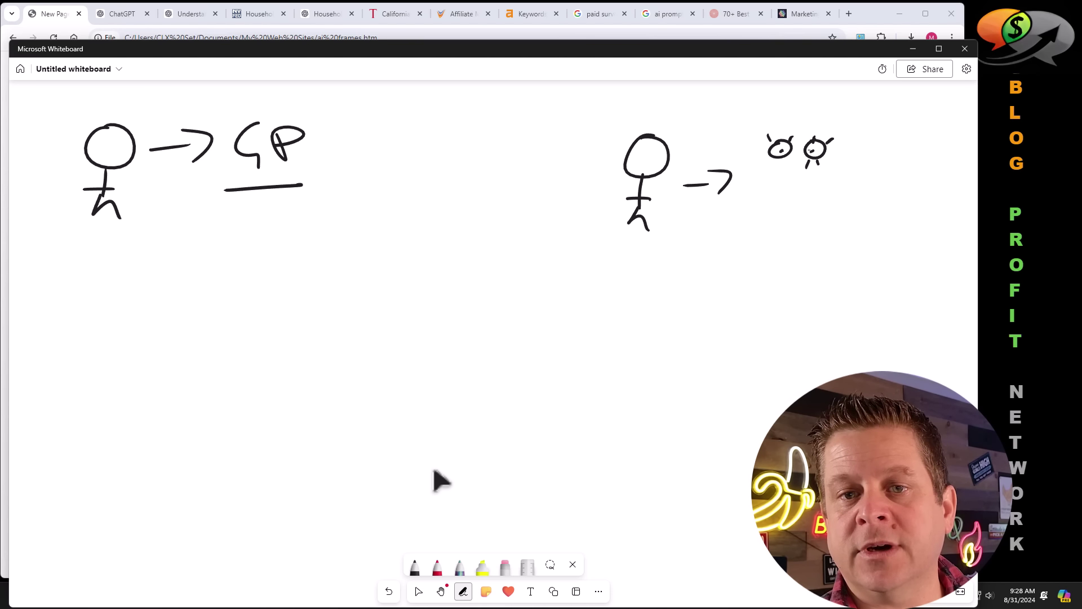
{"action": "left_click_drag", "start_coordinate": [796, 153], "coordinate": [809, 158]}
{"action": "left_click", "coordinate": [419, 591]}
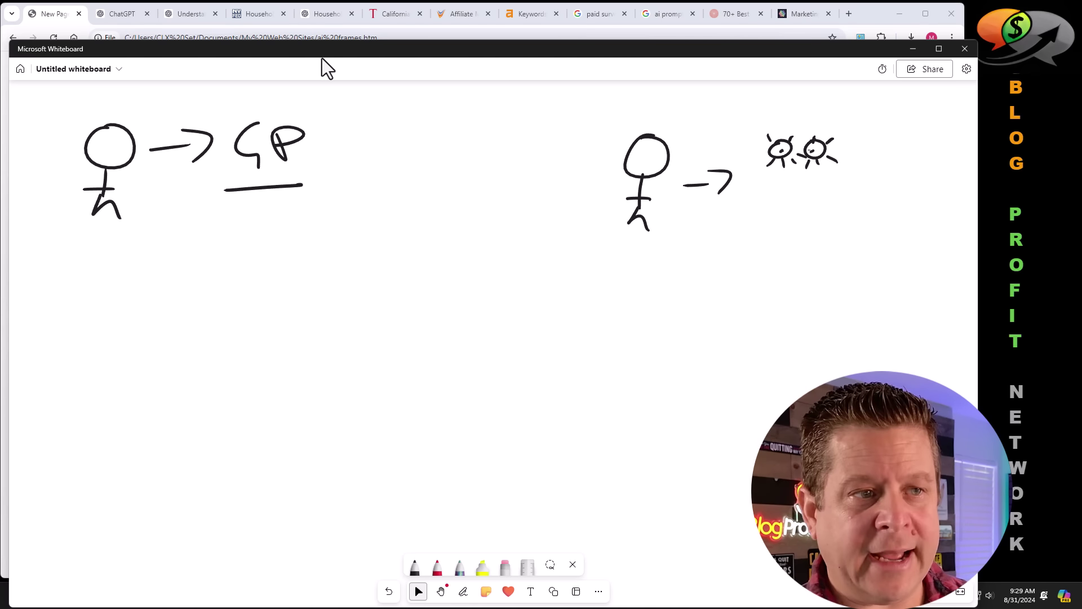
{"action": "left_click", "coordinate": [462, 591]}
{"action": "mouse_move", "coordinate": [449, 133]}
{"action": "left_mouse_down"}
{"action": "mouse_move", "coordinate": [320, 133]}
{"action": "mouse_move", "coordinate": [352, 135]}
{"action": "left_mouse_up"}
{"action": "key", "text": "Escape"}
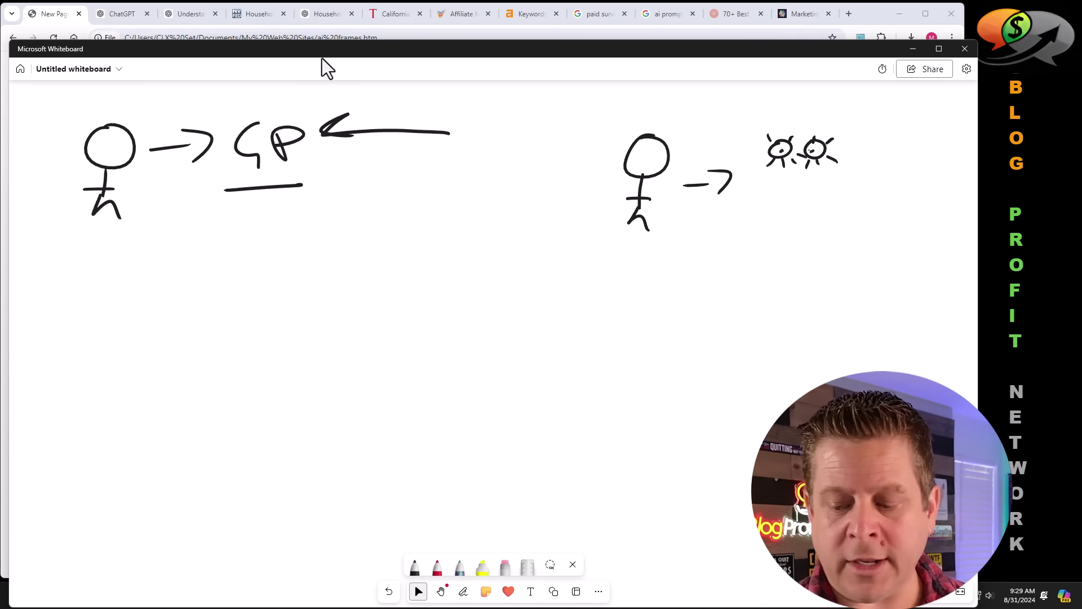
Handwrite 'AI' below GP and an 'F' beside it
{"action": "left_click", "coordinate": [463, 591]}
{"action": "mouse_move", "coordinate": [185, 379]}
{"action": "left_mouse_down"}
{"action": "mouse_move", "coordinate": [207, 322]}
{"action": "mouse_move", "coordinate": [225, 377]}
{"action": "left_mouse_up"}
{"action": "mouse_move", "coordinate": [189, 356]}
{"action": "left_mouse_down"}
{"action": "mouse_move", "coordinate": [231, 350]}
{"action": "mouse_move", "coordinate": [258, 367]}
{"action": "left_mouse_up"}
{"action": "left_click_drag", "start_coordinate": [236, 319], "coordinate": [256, 316]}
{"action": "left_click_drag", "start_coordinate": [249, 354], "coordinate": [277, 351]}
{"action": "mouse_move", "coordinate": [371, 314]}
{"action": "left_mouse_down"}
{"action": "mouse_move", "coordinate": [370, 355]}
{"action": "mouse_move", "coordinate": [406, 316]}
{"action": "left_mouse_up"}
{"action": "left_click_drag", "start_coordinate": [370, 340], "coordinate": [388, 339]}
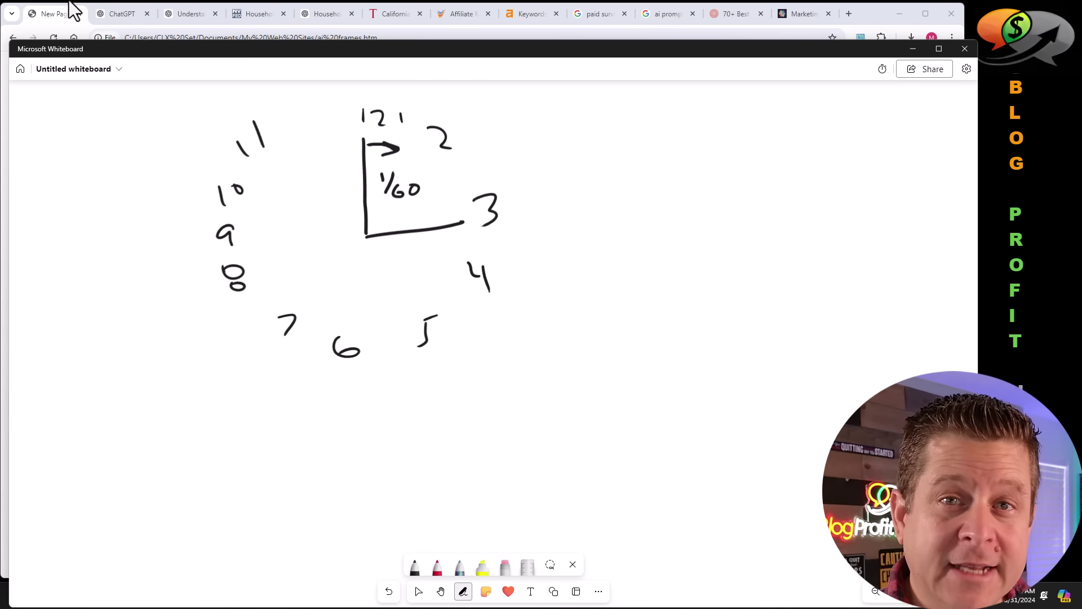
Annotate the clock sketch with a question mark, '1 Degree' and a bracket
{"action": "mouse_move", "coordinate": [599, 277]}
{"action": "left_mouse_down"}
{"action": "mouse_move", "coordinate": [609, 262]}
{"action": "mouse_move", "coordinate": [622, 294]}
{"action": "left_mouse_up"}
{"action": "left_click", "coordinate": [618, 334]}
{"action": "left_click", "coordinate": [440, 591]}
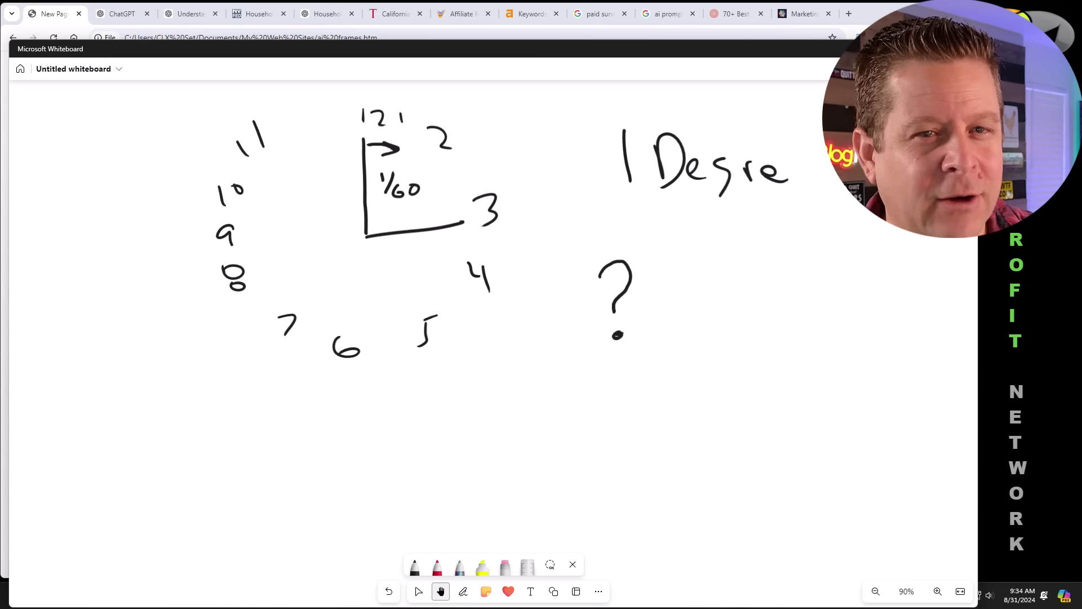
{"action": "left_click_drag", "start_coordinate": [811, 171], "coordinate": [807, 182]}
{"action": "mouse_move", "coordinate": [589, 118]}
{"action": "left_mouse_down"}
{"action": "mouse_move", "coordinate": [843, 198]}
{"action": "mouse_move", "coordinate": [891, 137]}
{"action": "left_mouse_up"}
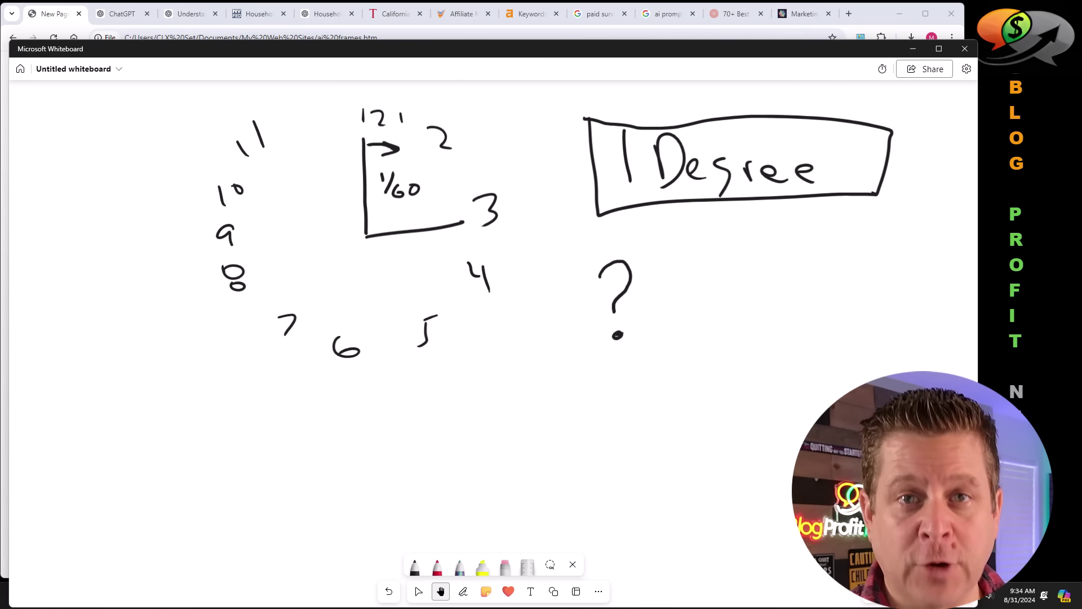
Draw a letter F below the clock's 7 and 8 with the pen
{"action": "left_click", "coordinate": [463, 591]}
{"action": "mouse_move", "coordinate": [244, 403]}
{"action": "left_mouse_down"}
{"action": "mouse_move", "coordinate": [253, 458]}
{"action": "mouse_move", "coordinate": [271, 400]}
{"action": "left_mouse_up"}
{"action": "left_click_drag", "start_coordinate": [253, 430], "coordinate": [265, 431]}
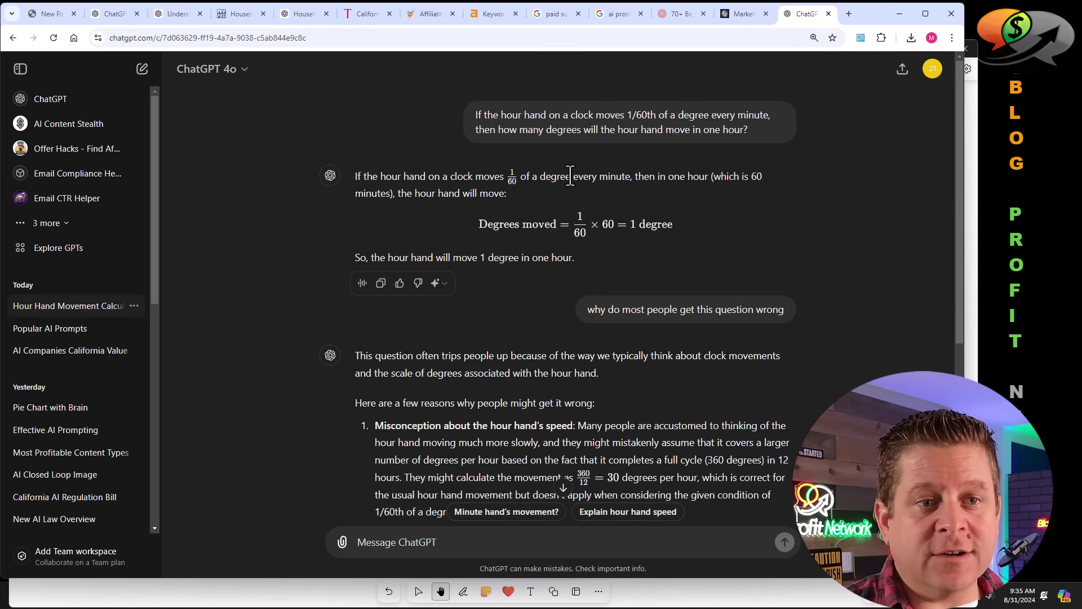
Scroll through the reasons people misjudge the hour-hand question, then return to the AI frames notes tab
{"action": "scroll", "coordinate": [661, 298], "scroll_direction": "down", "scroll_amount": 4}
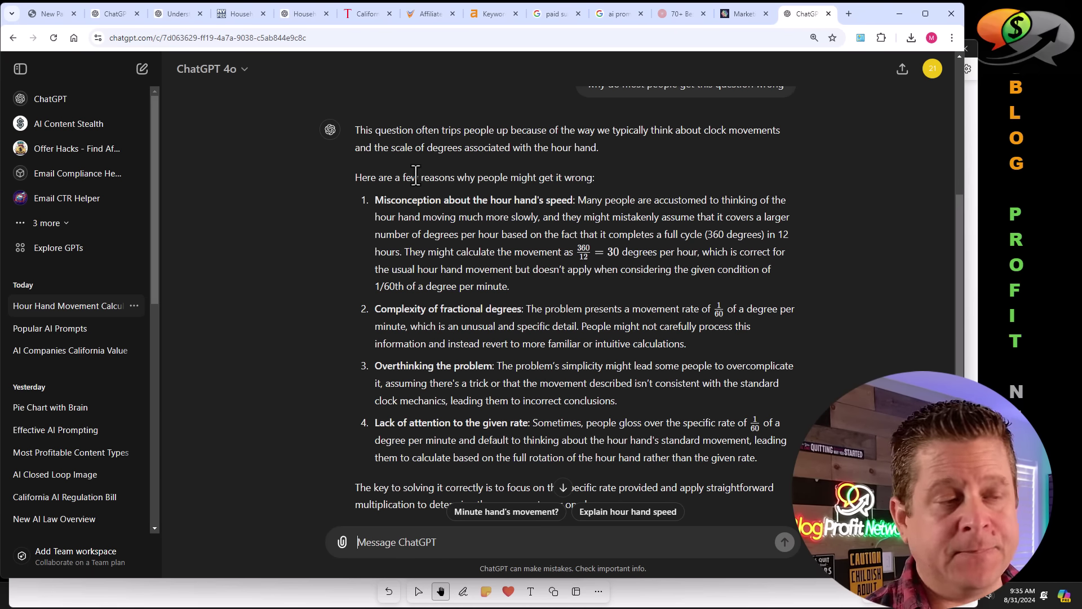
{"action": "key", "text": "ctrl+1"}
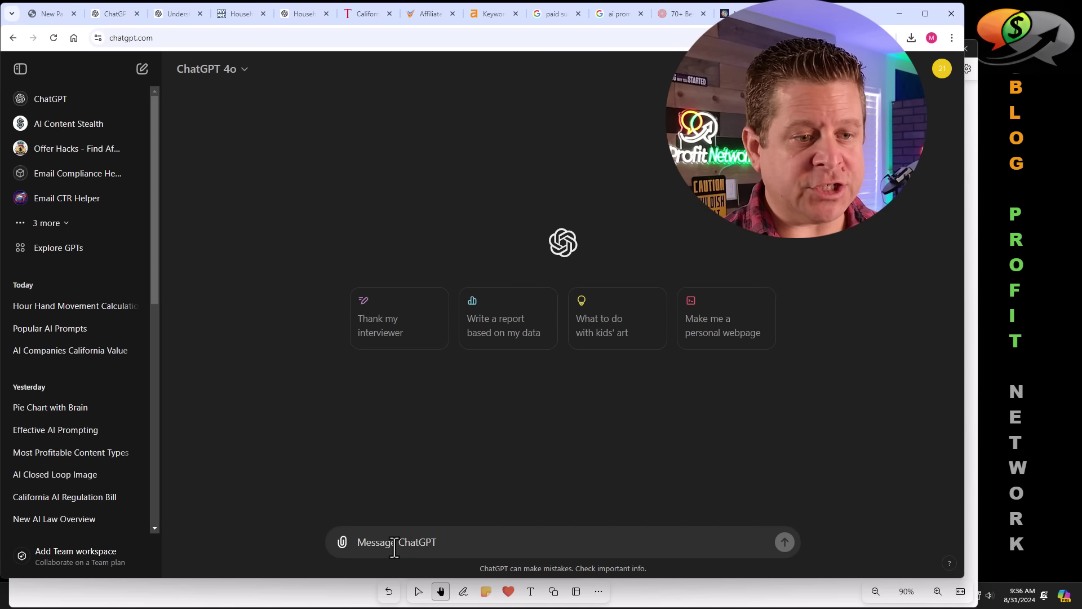
Ask a new chat 'what are some popular political views in the usa today'
{"action": "type", "text": "re som"}
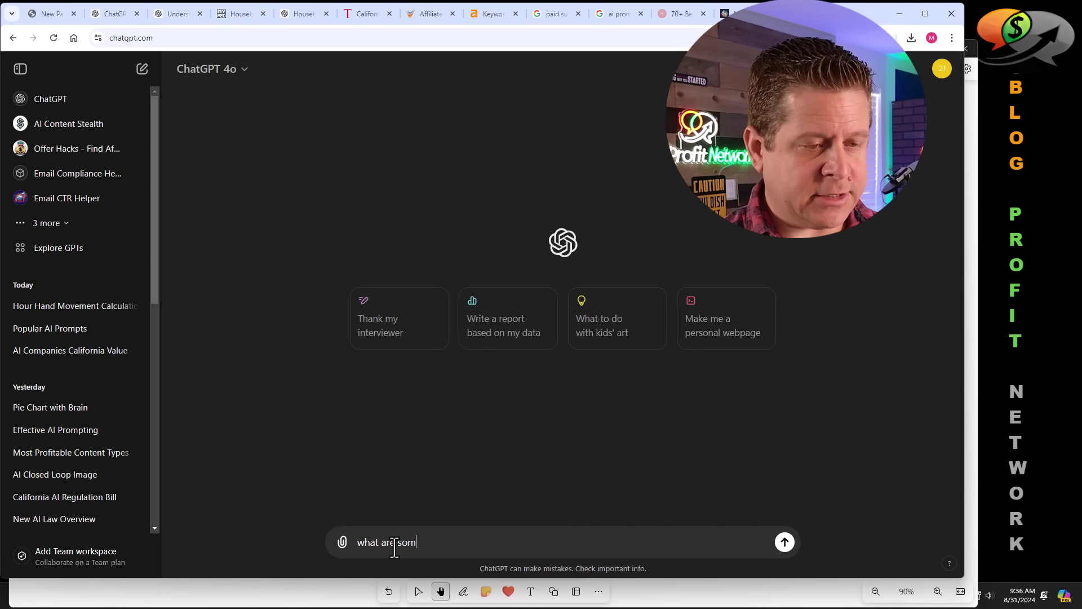
{"action": "type", "text": "e popular political views in the usa today"}
{"action": "key", "text": "Return"}
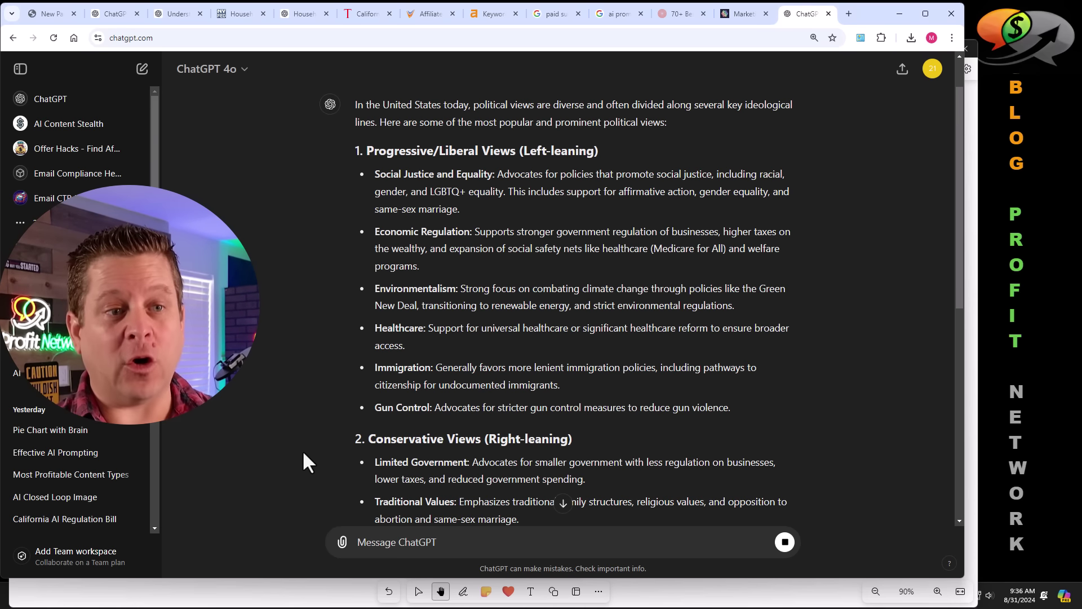
{"action": "scroll", "coordinate": [331, 462], "scroll_direction": "down", "scroll_amount": 12}
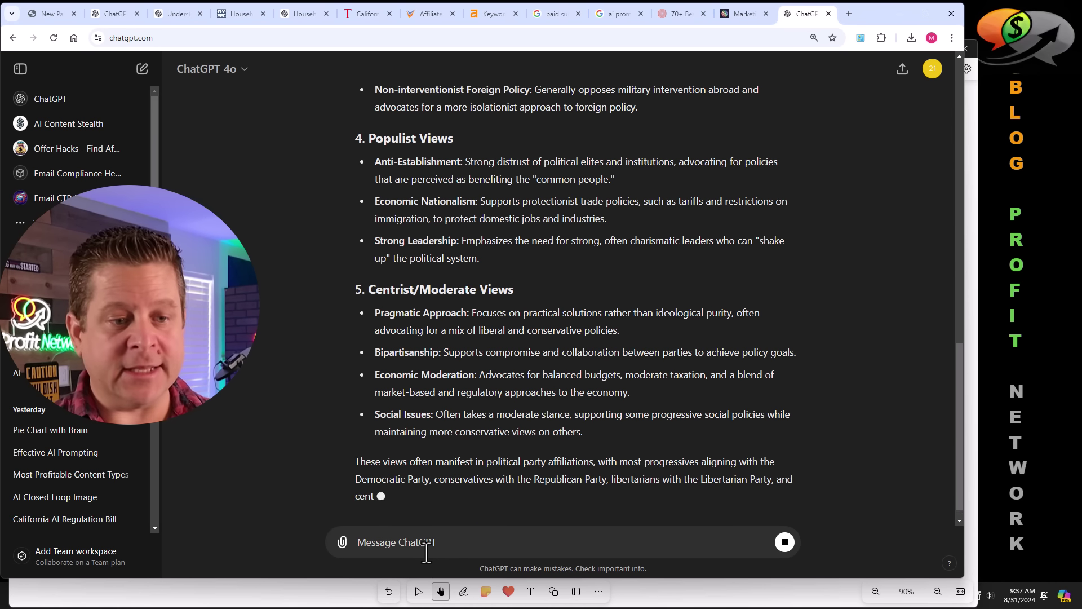
Follow up asking how this relates to the French Revolution and read the answer
{"action": "type", "text": "how does this a"}
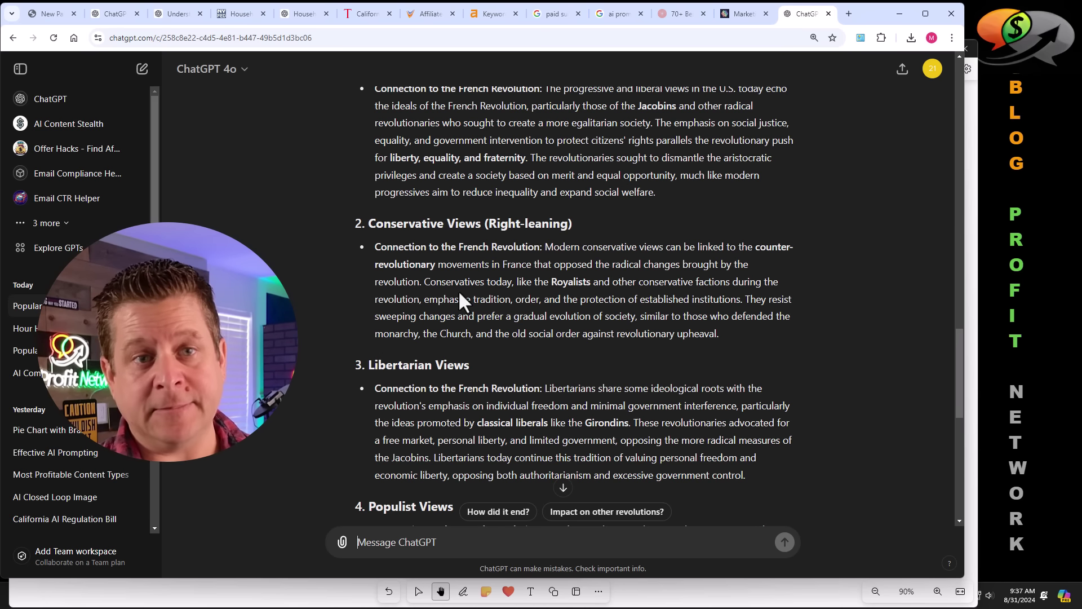
{"action": "scroll", "coordinate": [488, 323], "scroll_direction": "up", "scroll_amount": 4}
{"action": "scroll", "coordinate": [502, 318], "scroll_direction": "down", "scroll_amount": 7}
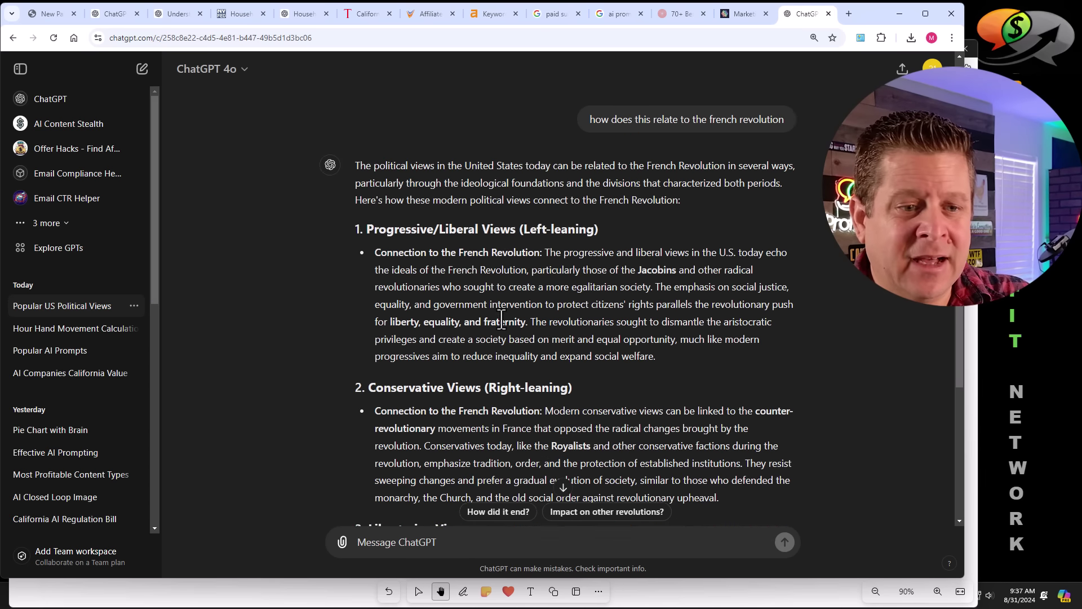
{"action": "scroll", "coordinate": [501, 318], "scroll_direction": "down", "scroll_amount": 3}
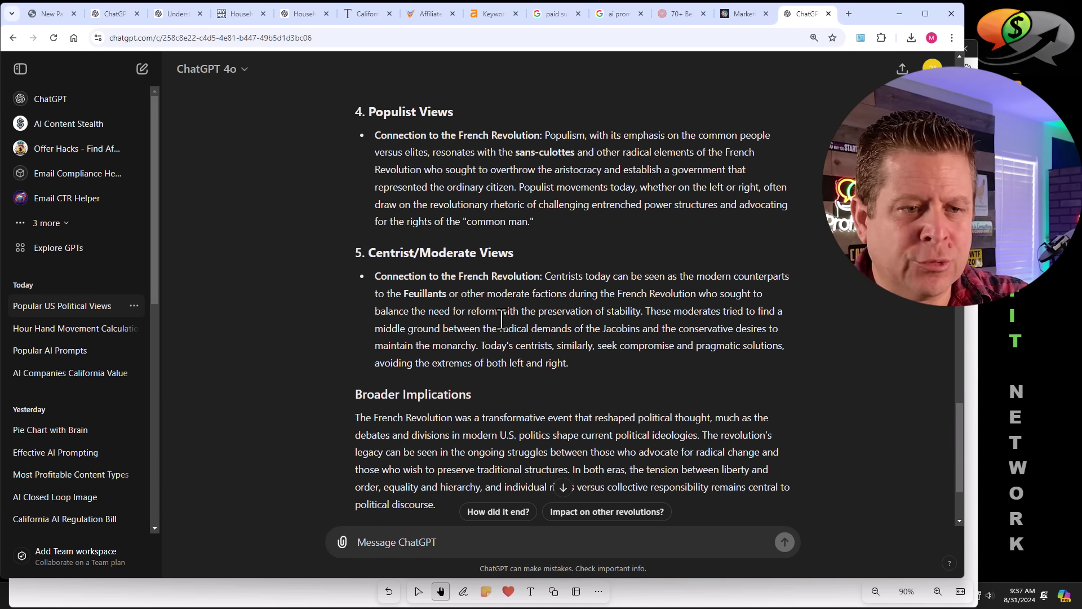
{"action": "scroll", "coordinate": [503, 319], "scroll_direction": "down", "scroll_amount": 3}
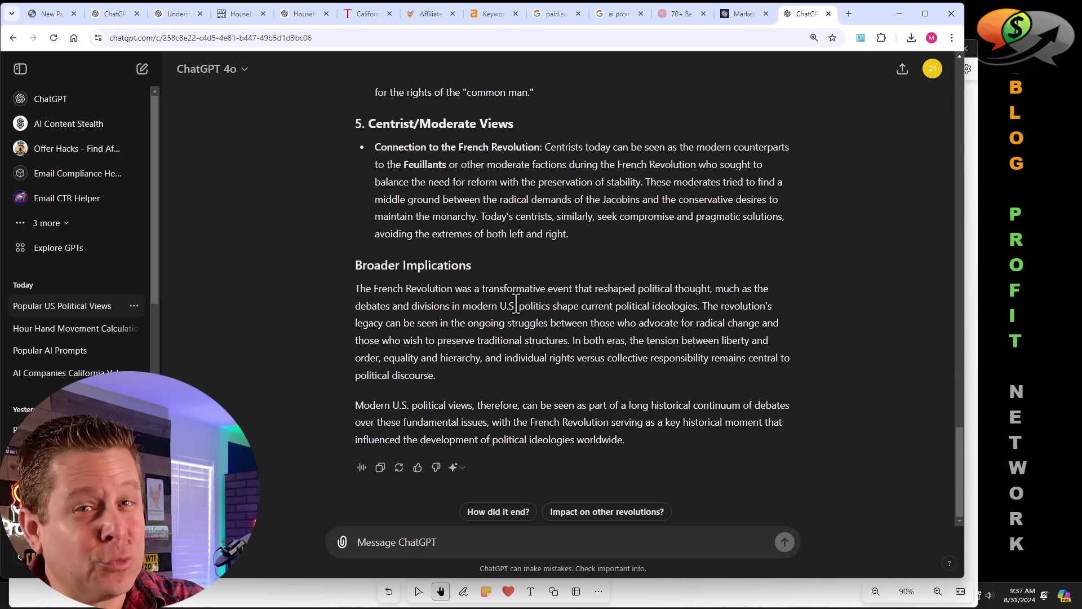
Request 'now please come up with a clickbaity title 10X for this content' and scroll the titles
{"action": "type", "text": "now pleas"}
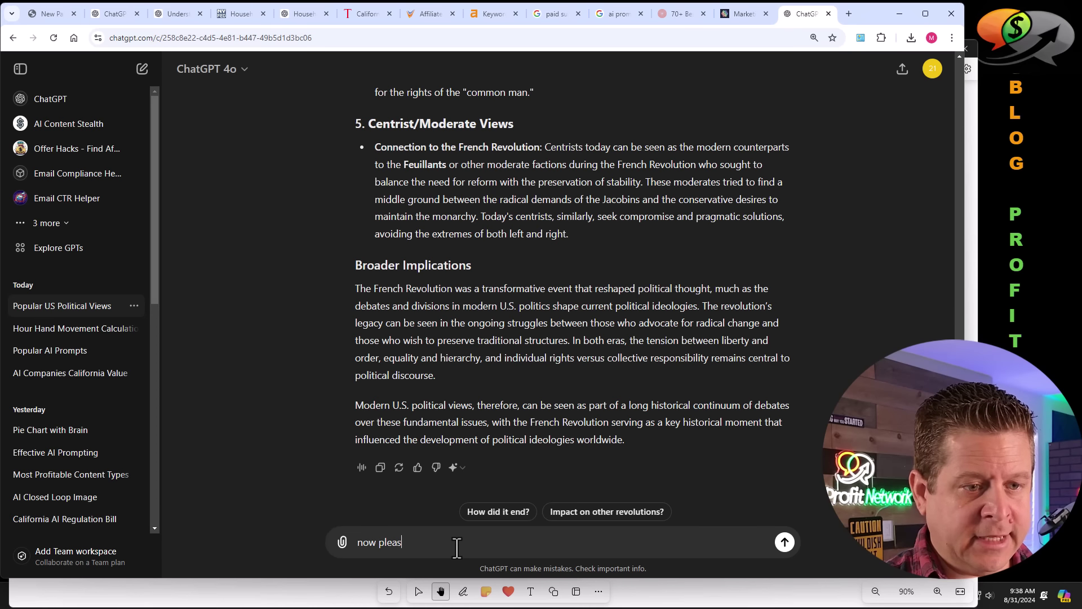
{"action": "type", "text": "e come up with a cl"}
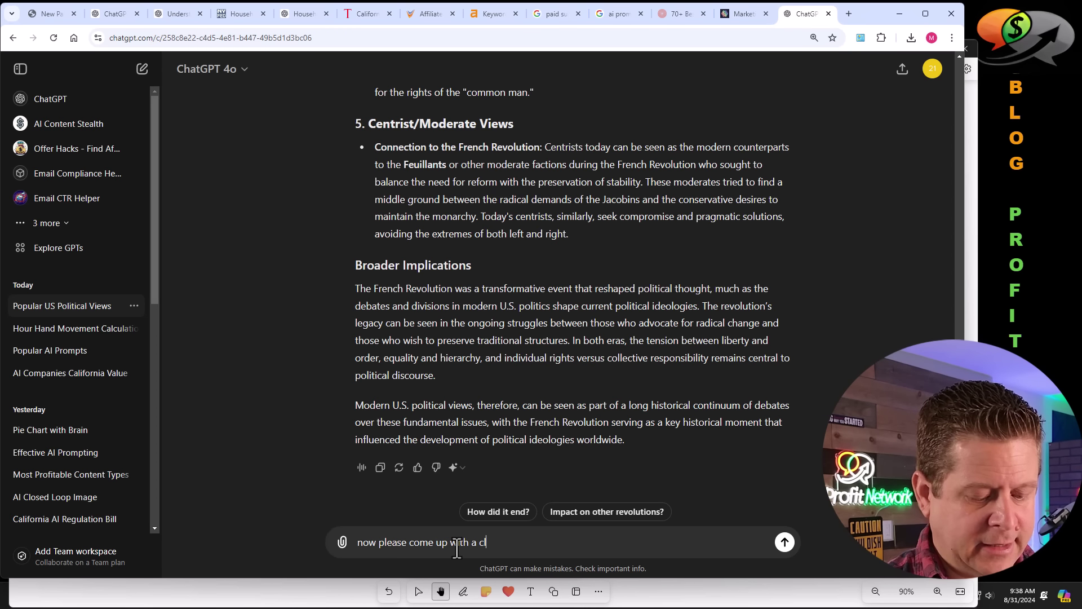
{"action": "type", "text": "ickbaity title 10X for t"}
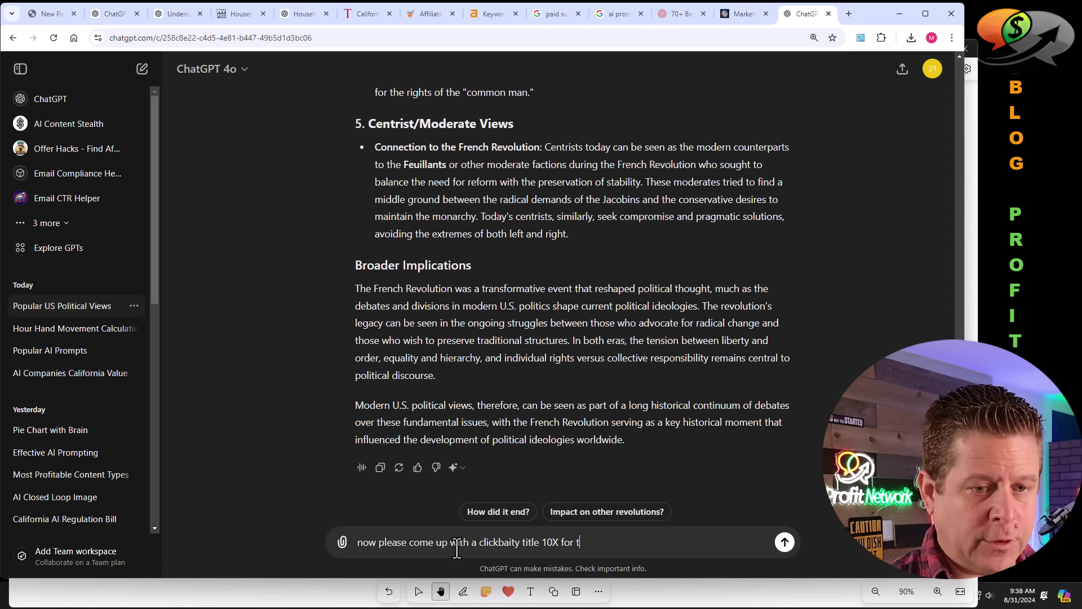
{"action": "type", "text": "his content"}
{"action": "key", "text": "Return"}
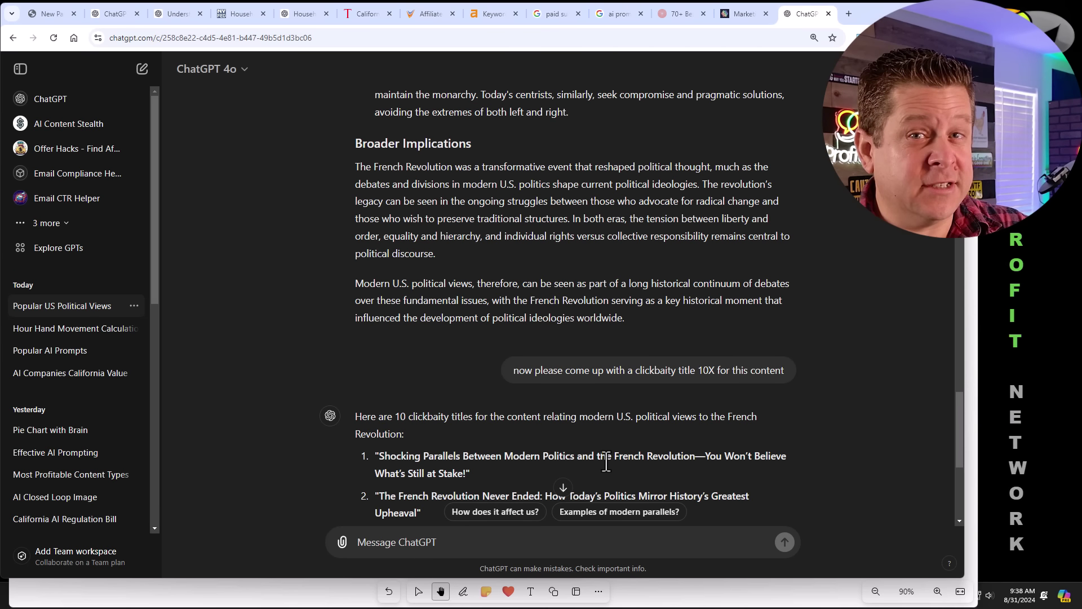
{"action": "scroll", "coordinate": [441, 397], "scroll_direction": "down", "scroll_amount": 2}
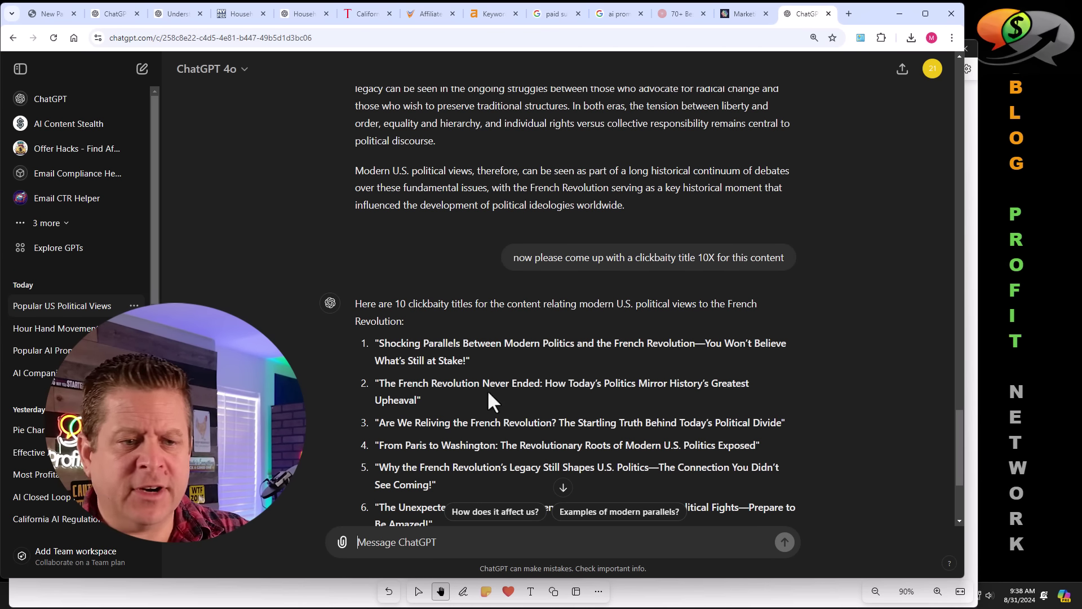
{"action": "scroll", "coordinate": [438, 386], "scroll_direction": "down", "scroll_amount": 1}
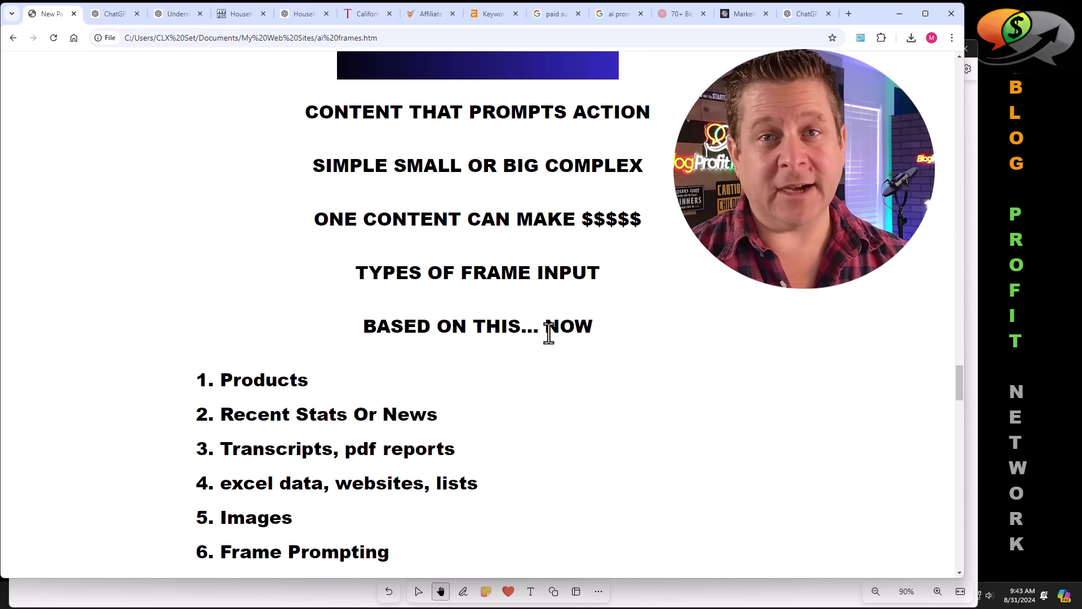
Scroll the AI frames notes down to the 'Types of Frame Input' list
{"action": "scroll", "coordinate": [553, 370], "scroll_direction": "down", "scroll_amount": 3}
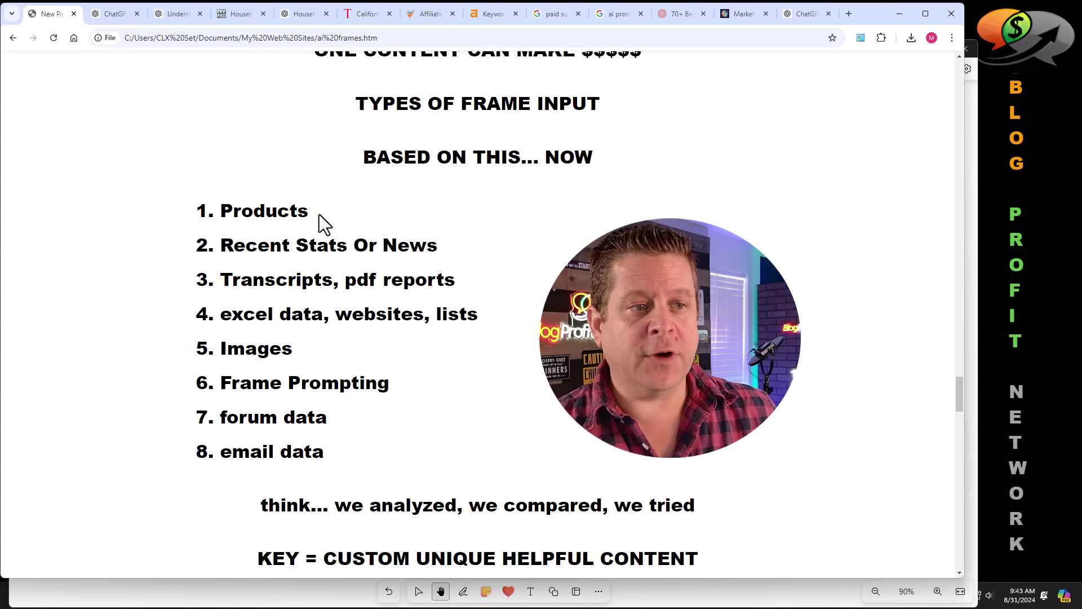
Highlight 'Products' in the notes, then ask ChatGPT to 'please list the top ten cleaning products'
{"action": "left_click_drag", "start_coordinate": [319, 214], "coordinate": [221, 220]}
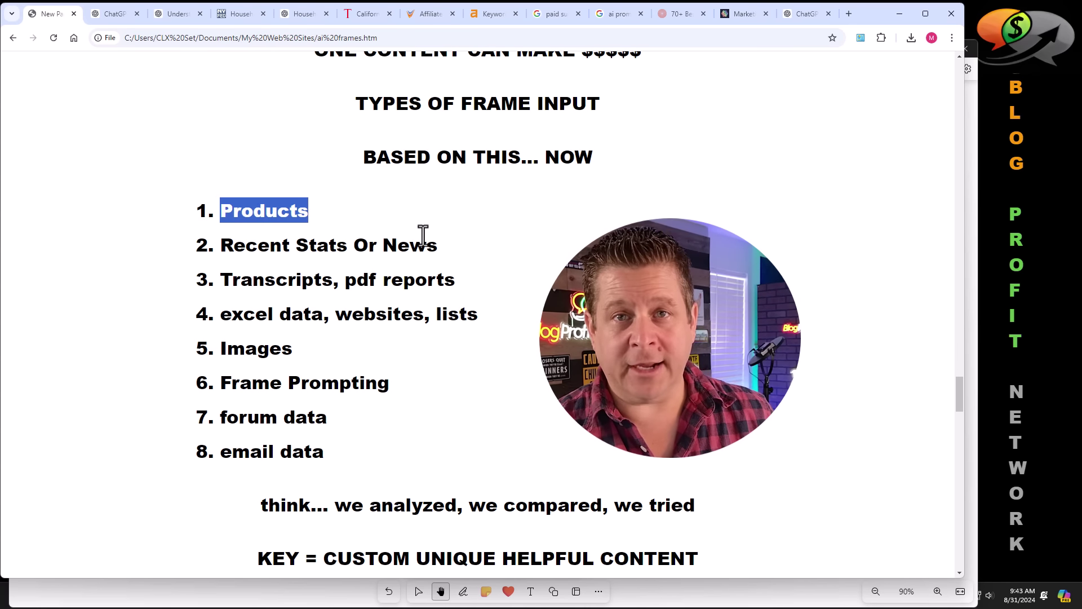
{"action": "key", "text": "ctrl+9"}
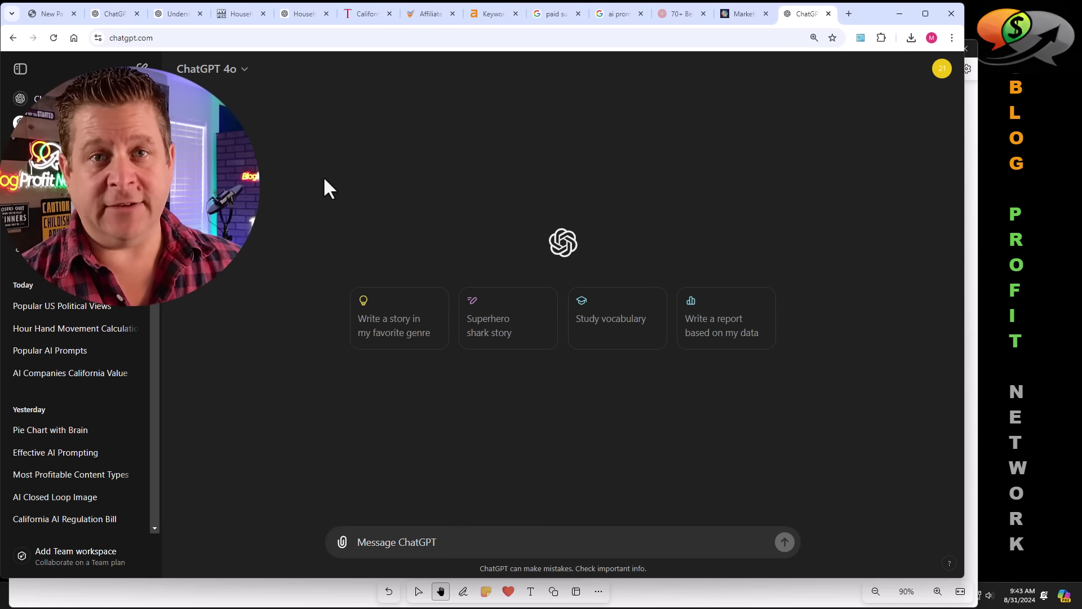
{"action": "type", "text": "please list the top ten cleaning products"}
{"action": "key", "text": "Return"}
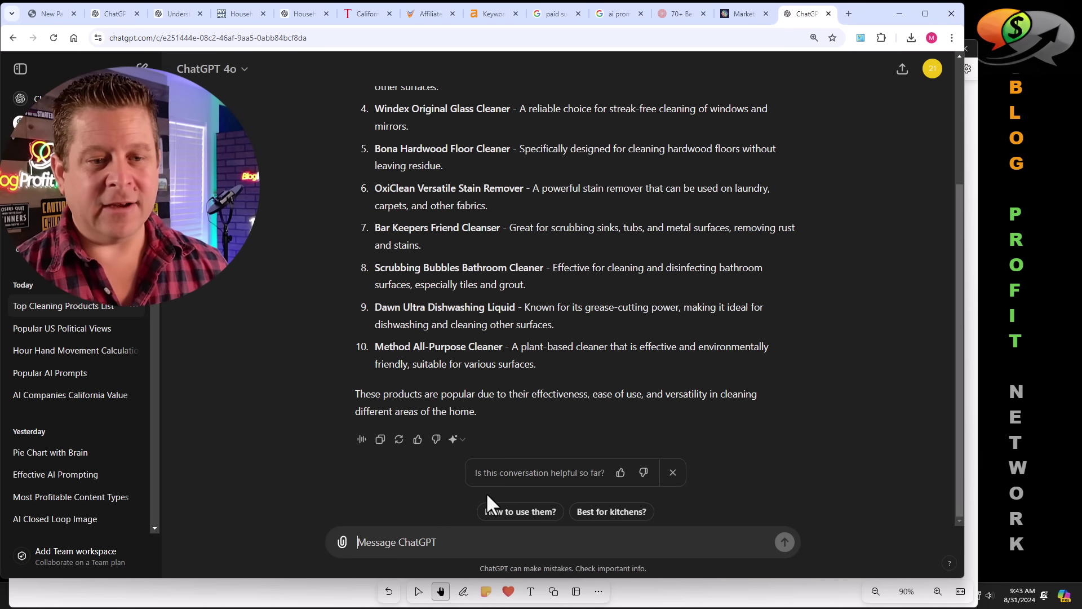
Ask ChatGPT to use these for an article about must-have cleaning products for your new apartment
{"action": "type", "text": "now usin"}
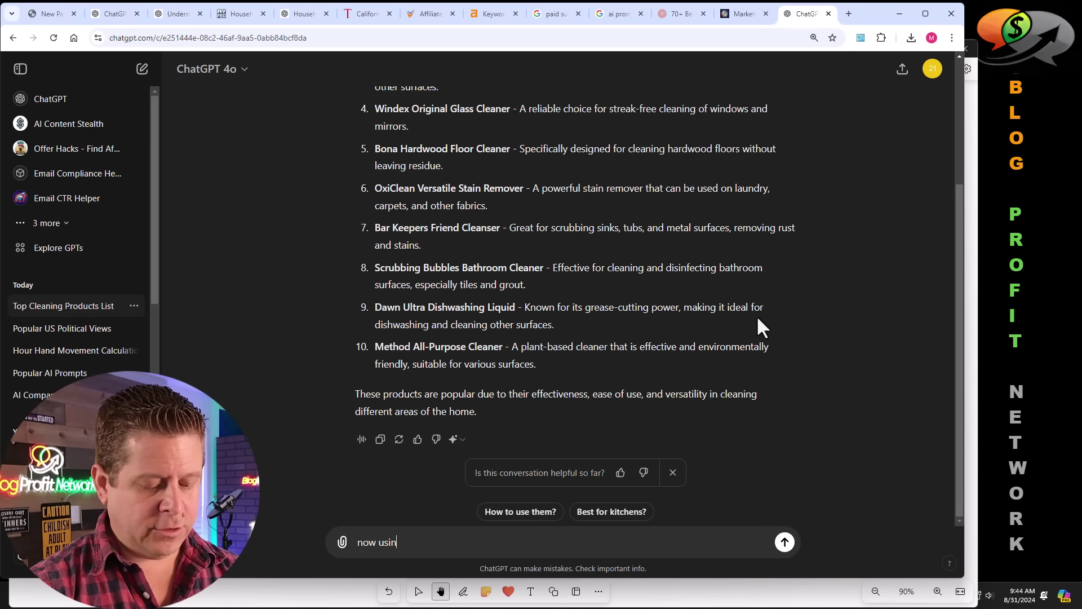
{"action": "type", "text": "g these make an "}
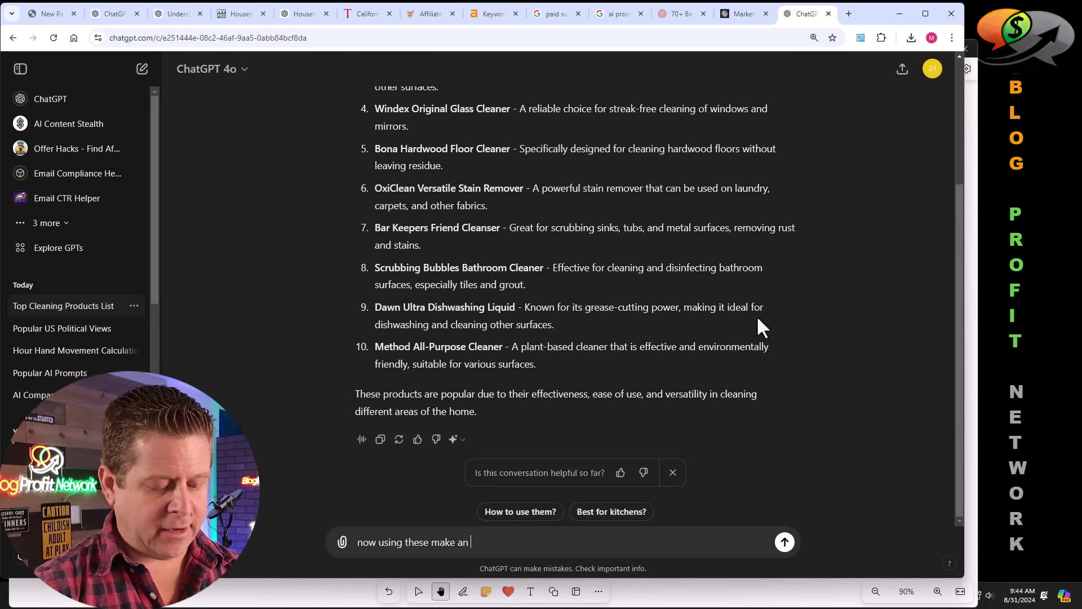
{"action": "type", "text": "article about must have cleaning produst for your new"}
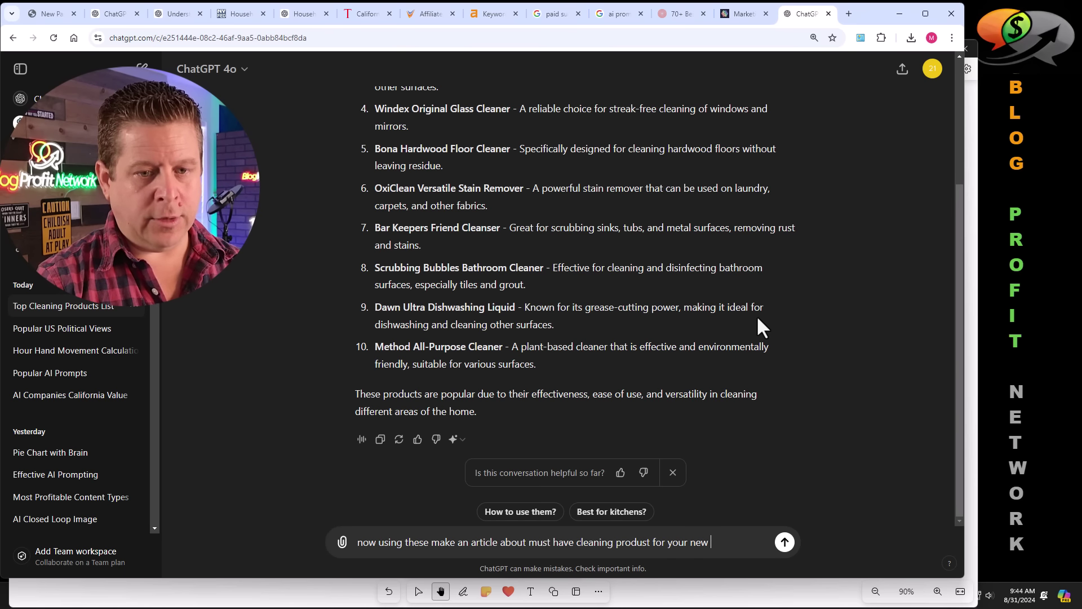
{"action": "type", "text": "aparment"}
{"action": "key", "text": "Return"}
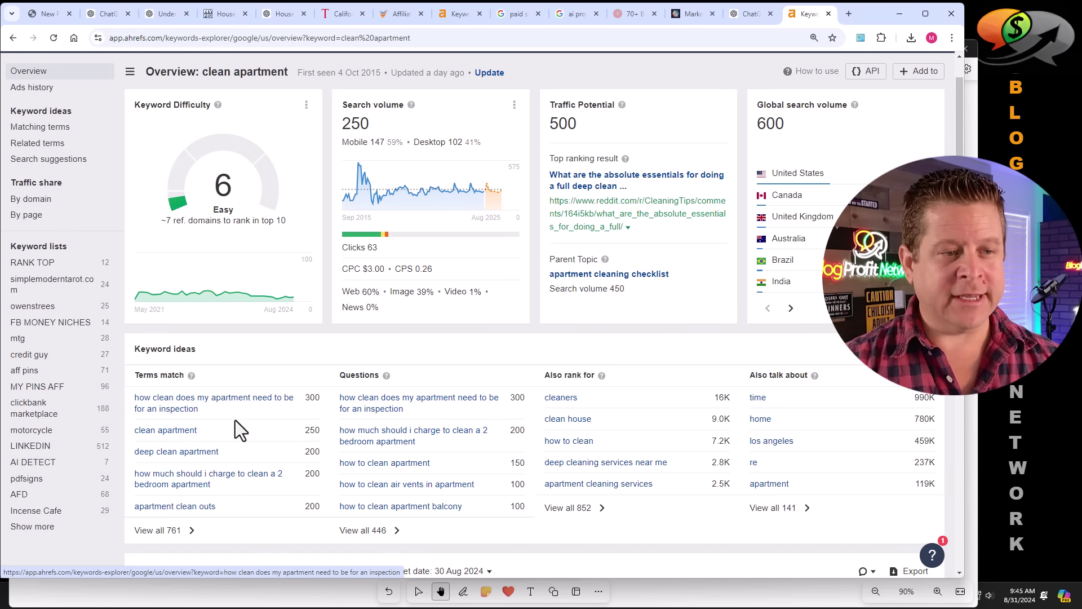
Copy the top Ahrefs keyword idea about apartment inspections and return to ChatGPT
{"action": "mouse_move", "coordinate": [197, 413]}
{"action": "left_mouse_down"}
{"action": "mouse_move", "coordinate": [113, 403]}
{"action": "mouse_move", "coordinate": [205, 398]}
{"action": "left_mouse_up"}
{"action": "left_click", "coordinate": [130, 393]}
{"action": "key", "text": "ctrl+shift+Tab"}
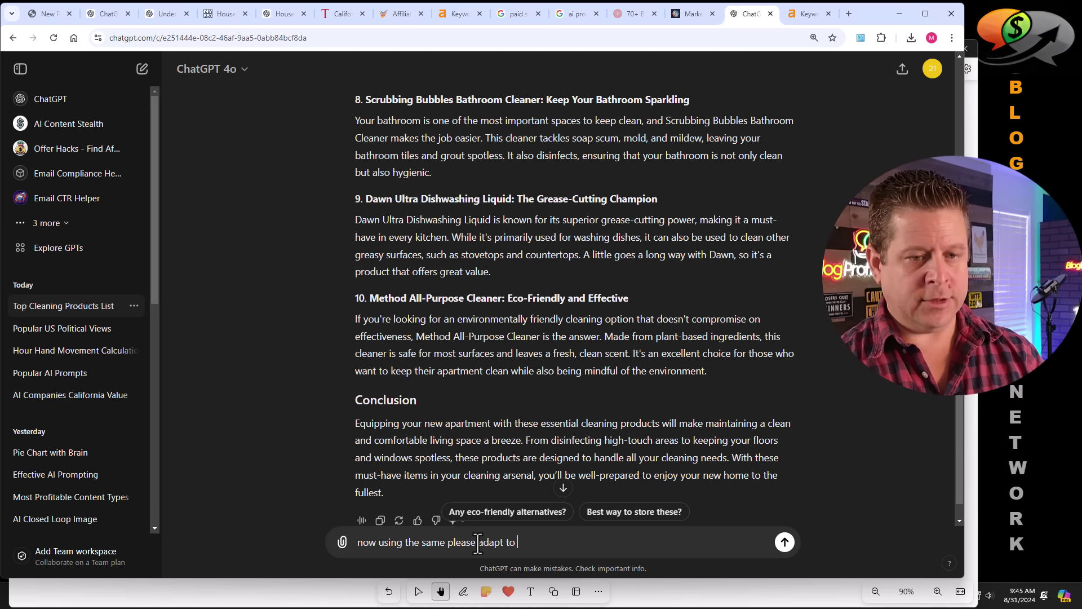
Paste the apartment-inspection keyword on a new line after the adapt prompt and send it
{"action": "key", "text": "shift+Return"}
{"action": "type", "text": "how clean does my apartment need to be for an inspection"}
{"action": "key", "text": "Return"}
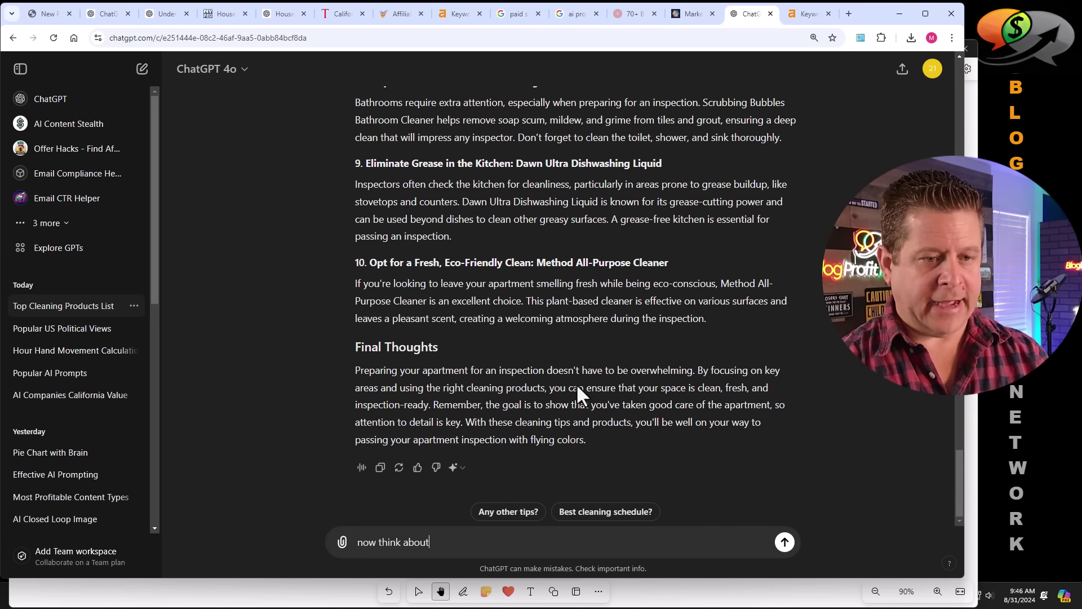
Finish and send the prompt for clickbaity titles about money saved in a security deposit
{"action": "type", "text": "gle saved in a security deposit and make some clickbai"}
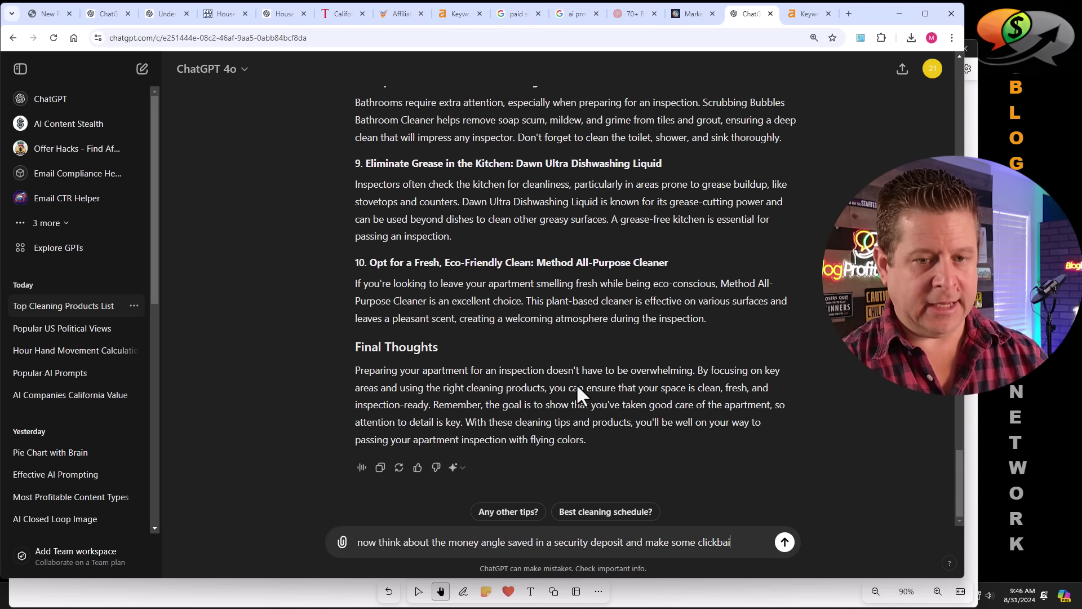
{"action": "type", "text": "ty titles"}
{"action": "key", "text": "Return"}
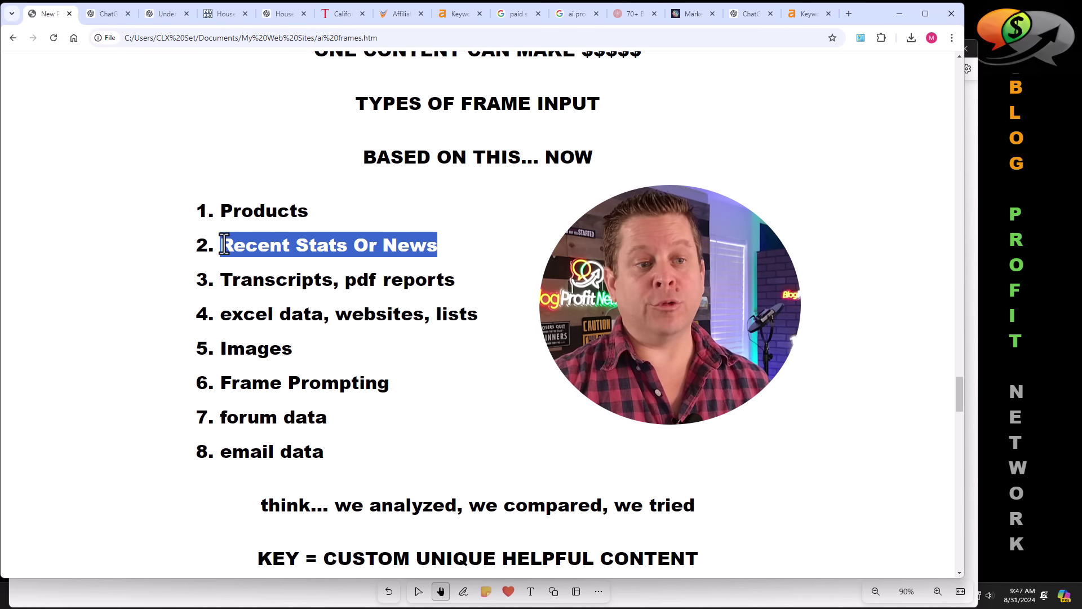
Switch to the empty ChatGPT chat tab
{"action": "left_click", "coordinate": [750, 13]}
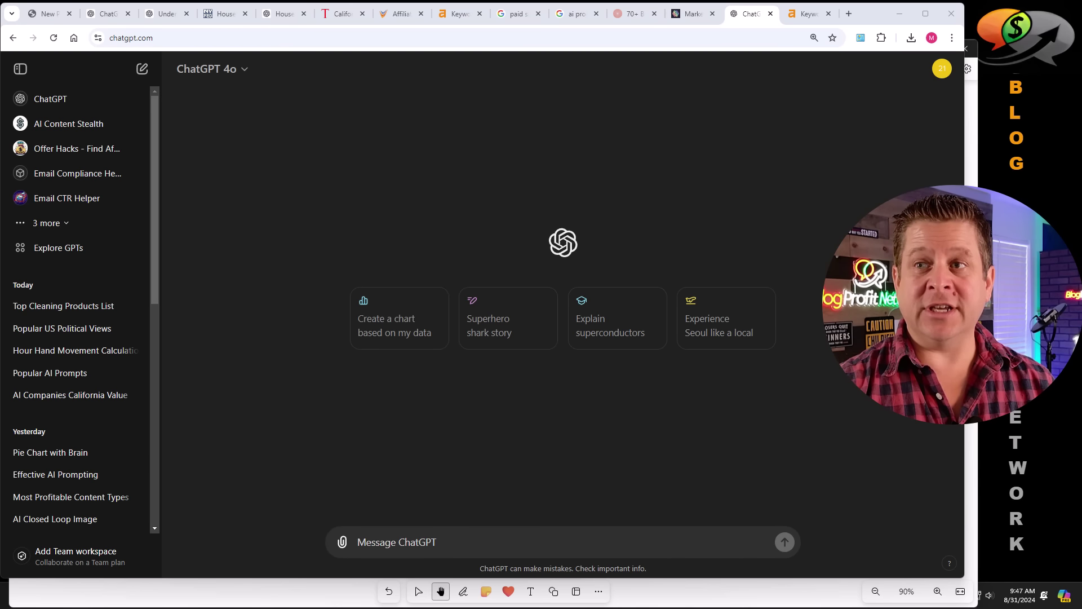
Paste the AI bill news article, attach the California at the Forefront Backgrounder PDF, and send for reading
{"action": "key", "text": "ctrl+v"}
{"action": "key", "text": "shift+Return"}
{"action": "key", "text": "shift+Return"}
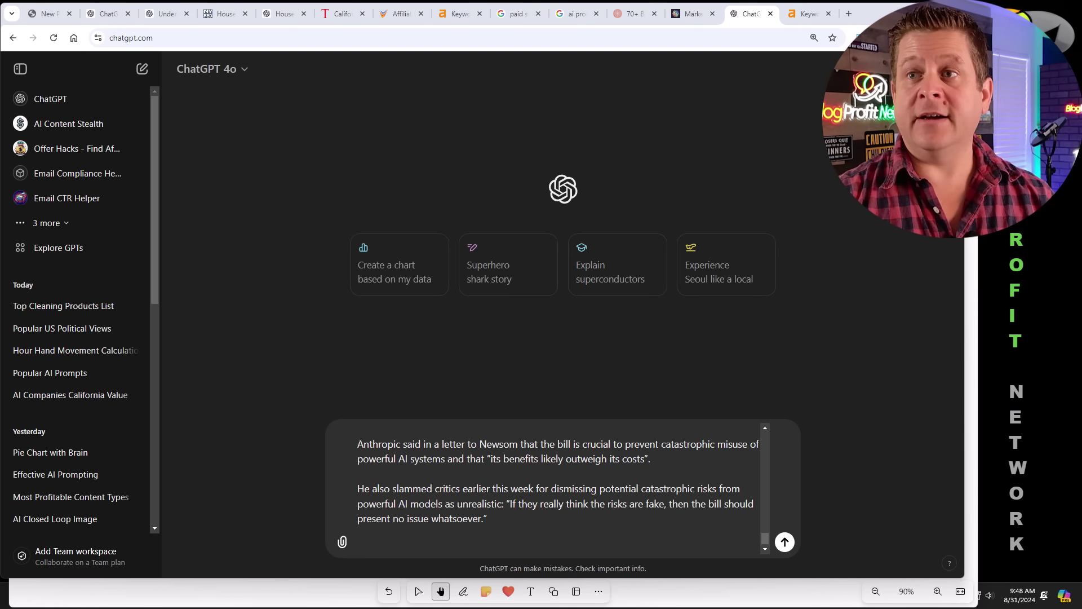
{"action": "left_click_drag", "start_coordinate": [964, 304], "coordinate": [709, 308]}
{"action": "left_click_drag", "start_coordinate": [548, 438], "coordinate": [454, 486]}
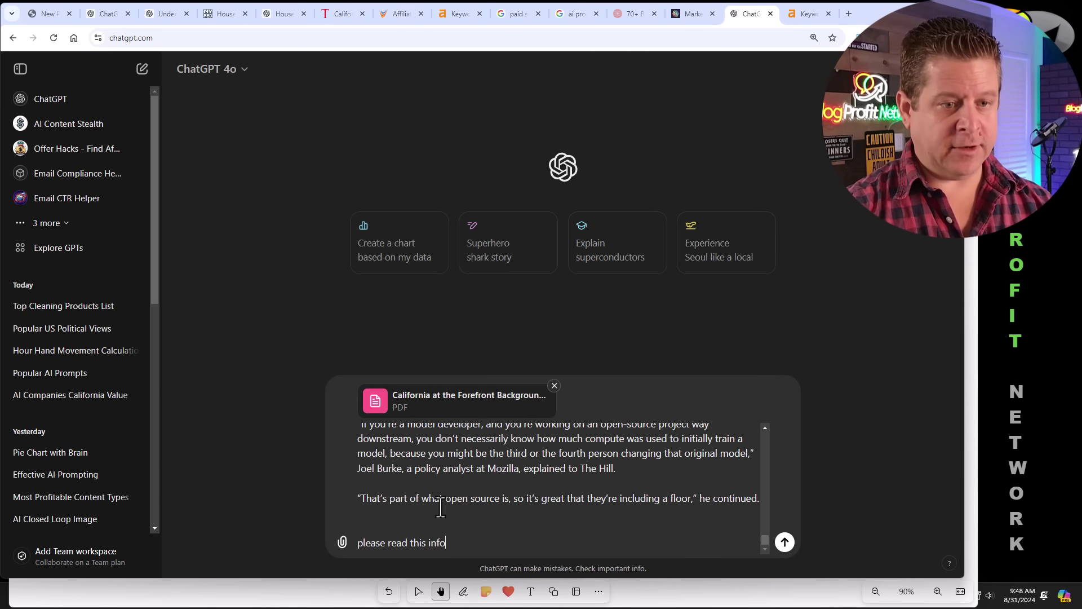
{"action": "key", "text": "Return"}
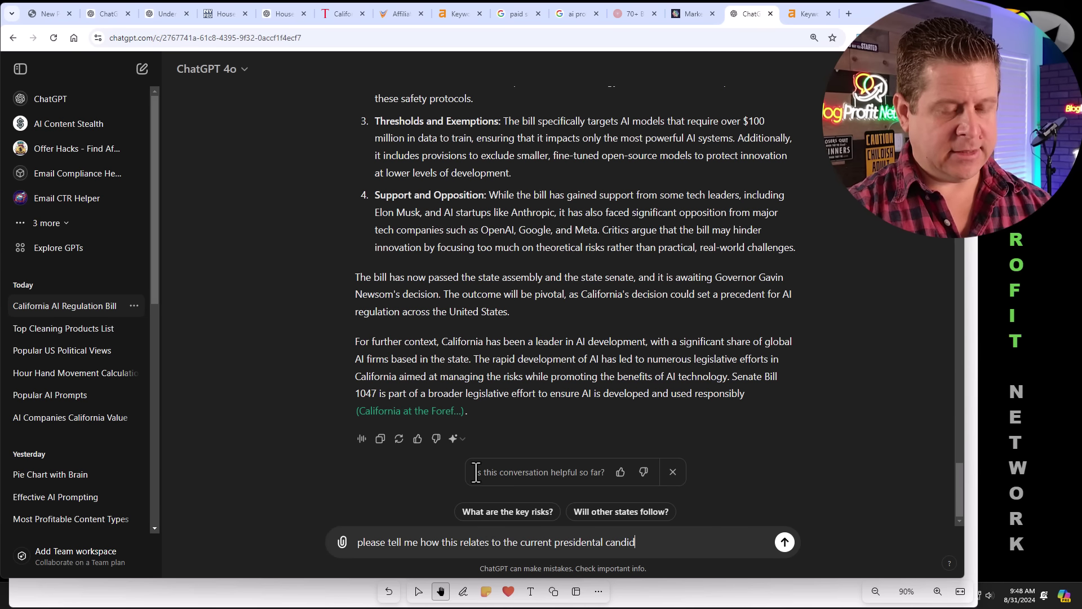
Finish and send the question on how the bill relates to the current presidential candidates
{"action": "type", "text": "ates"}
{"action": "key", "text": "Return"}
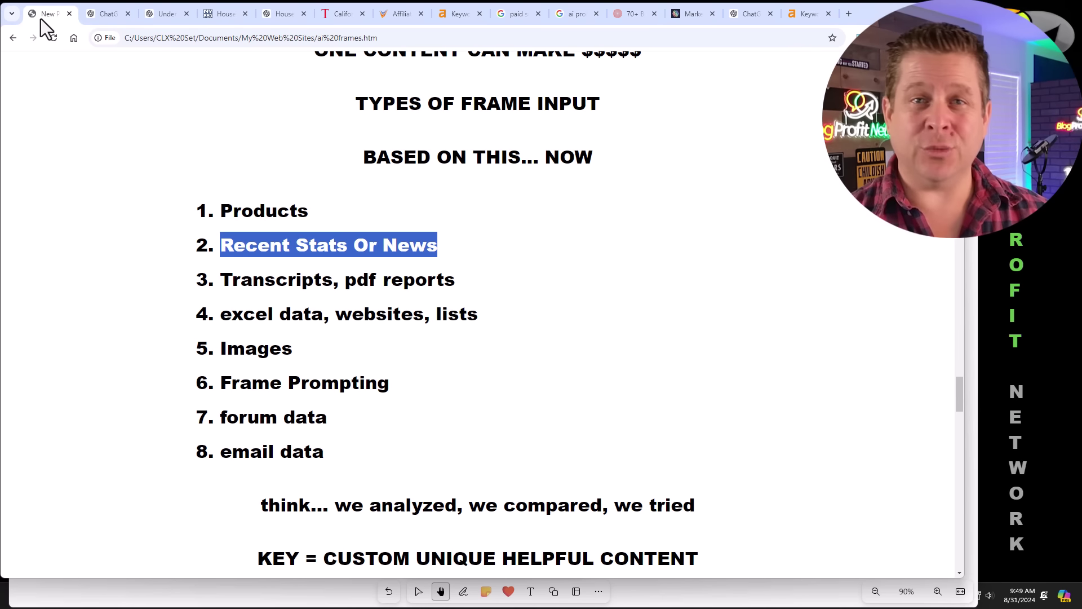
Clear the highlight on 'Recent Stats Or News' in the AI frames notes
{"action": "left_click", "coordinate": [425, 282]}
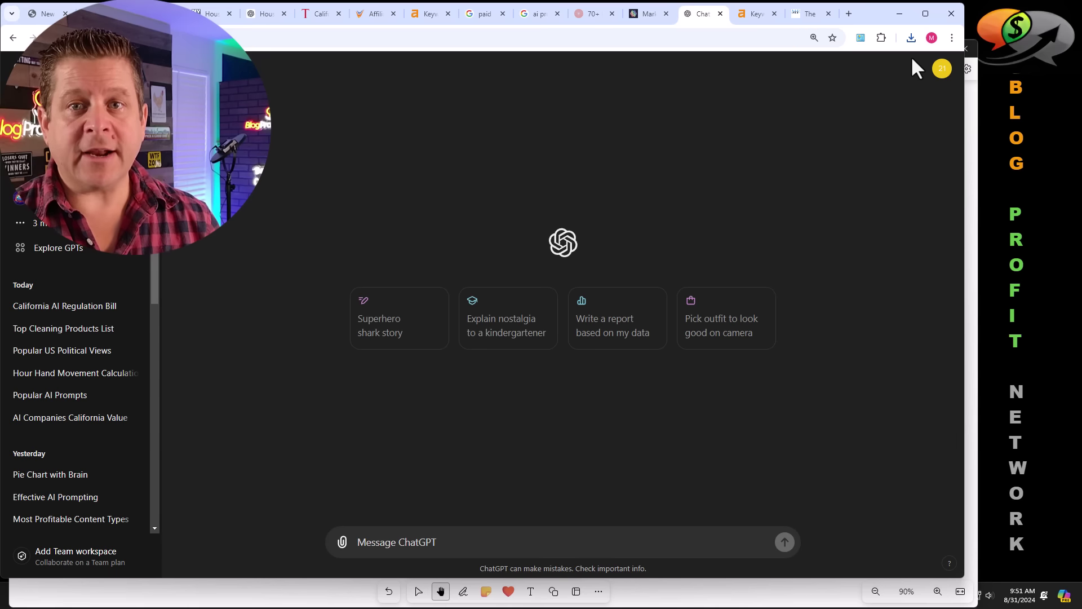
Attach the 100 greatest headlines PDF from Downloads to a new chat message
{"action": "left_click", "coordinate": [911, 38]}
{"action": "left_click_drag", "start_coordinate": [834, 86], "coordinate": [588, 365]}
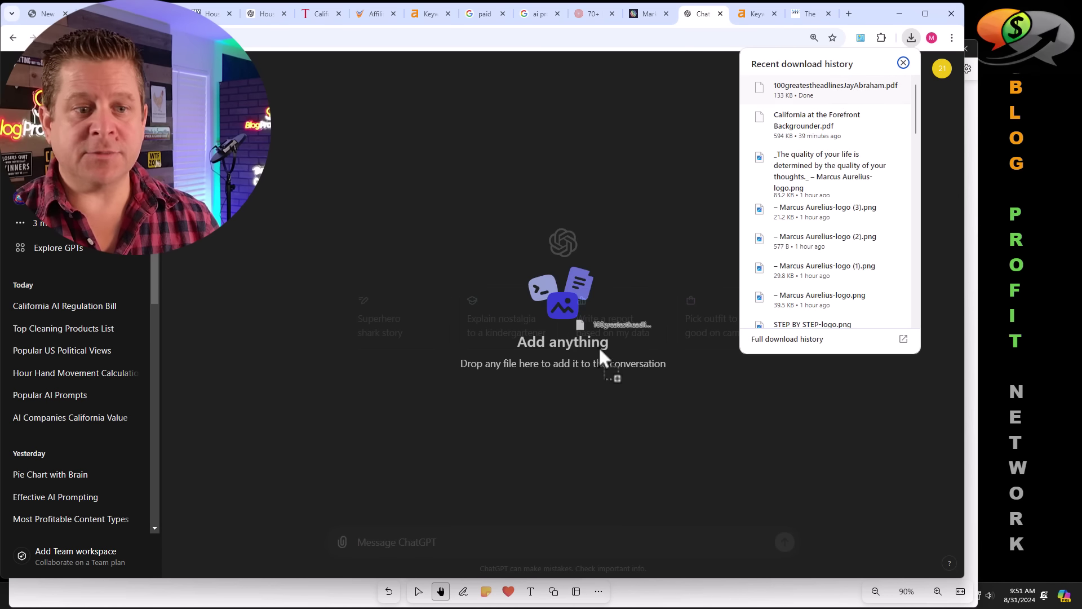
{"action": "left_click_drag", "start_coordinate": [488, 521], "coordinate": [478, 540]}
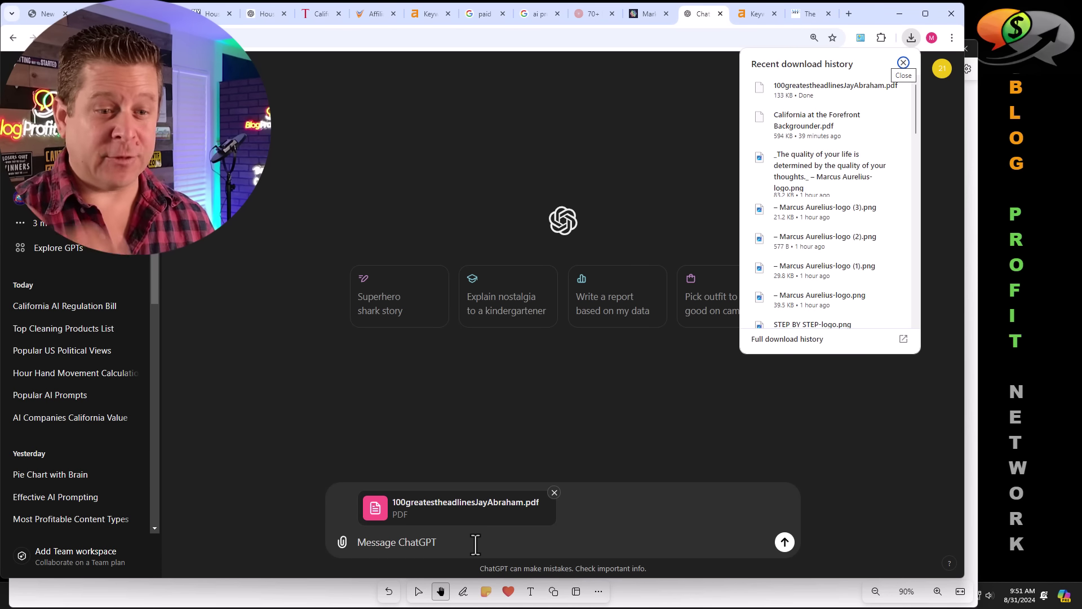
{"action": "left_click", "coordinate": [466, 539]}
Send 'read this please', then begin 'now based on this write a headline for' and select the HEATPAL HEATING PAD name
{"action": "type", "text": "read this please"}
{"action": "key", "text": "Return"}
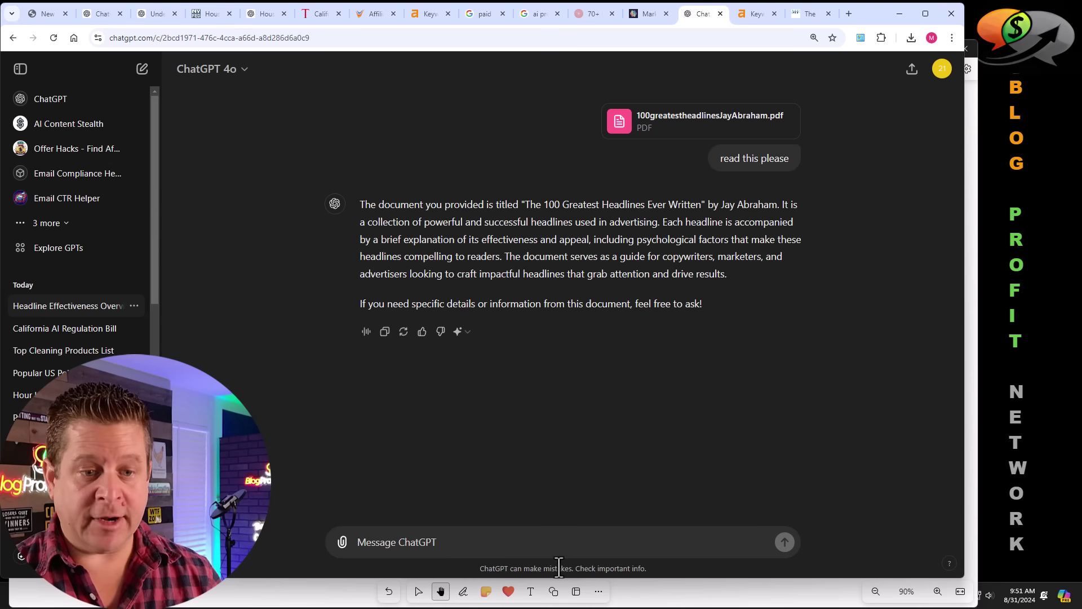
{"action": "type", "text": "now bas"}
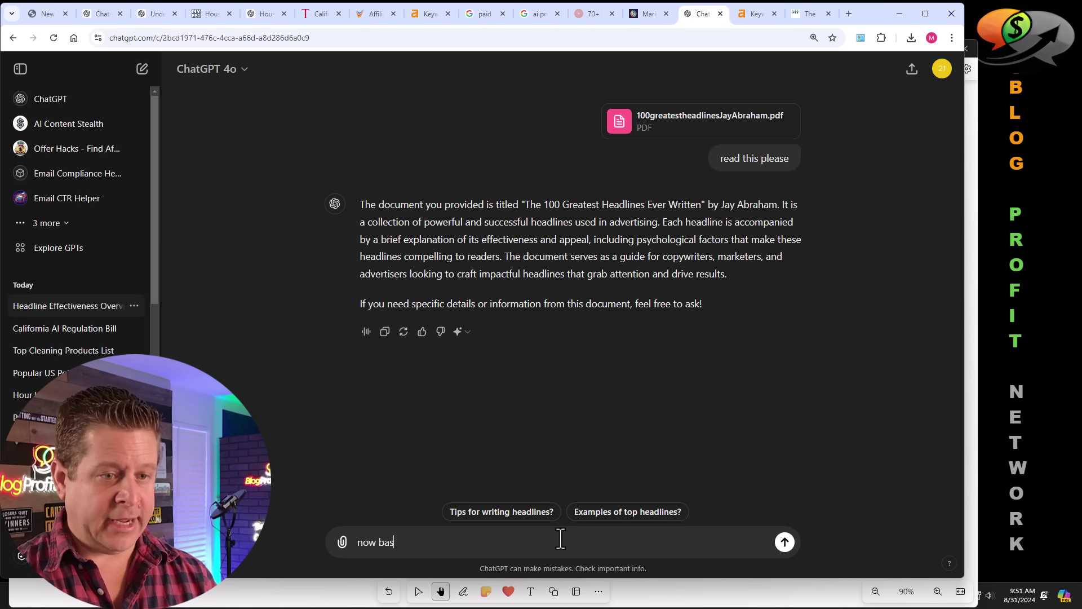
{"action": "type", "text": "ed on this write a "}
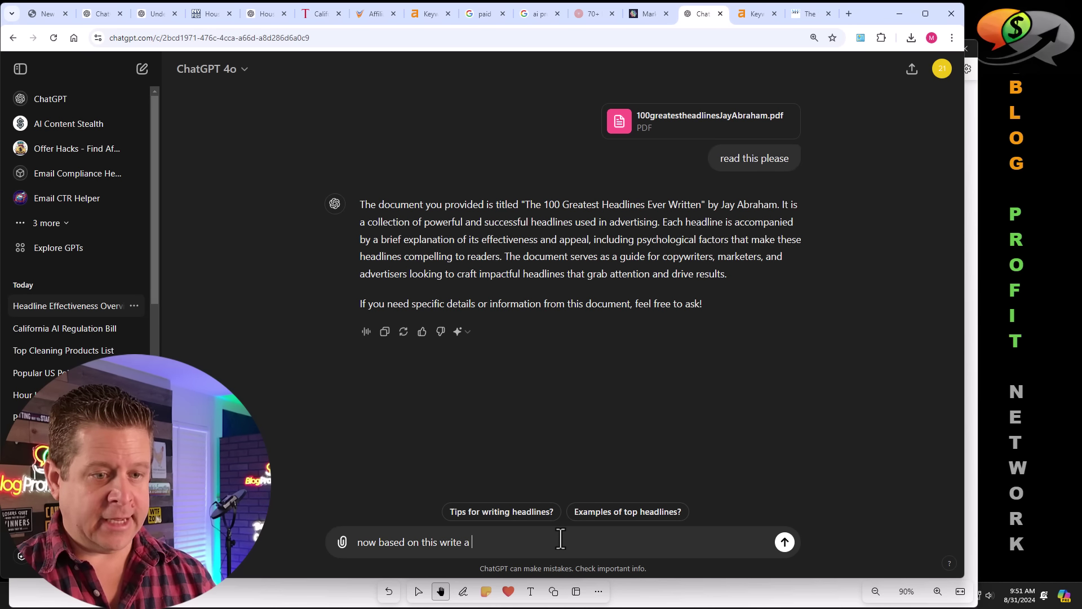
{"action": "type", "text": "headline for"}
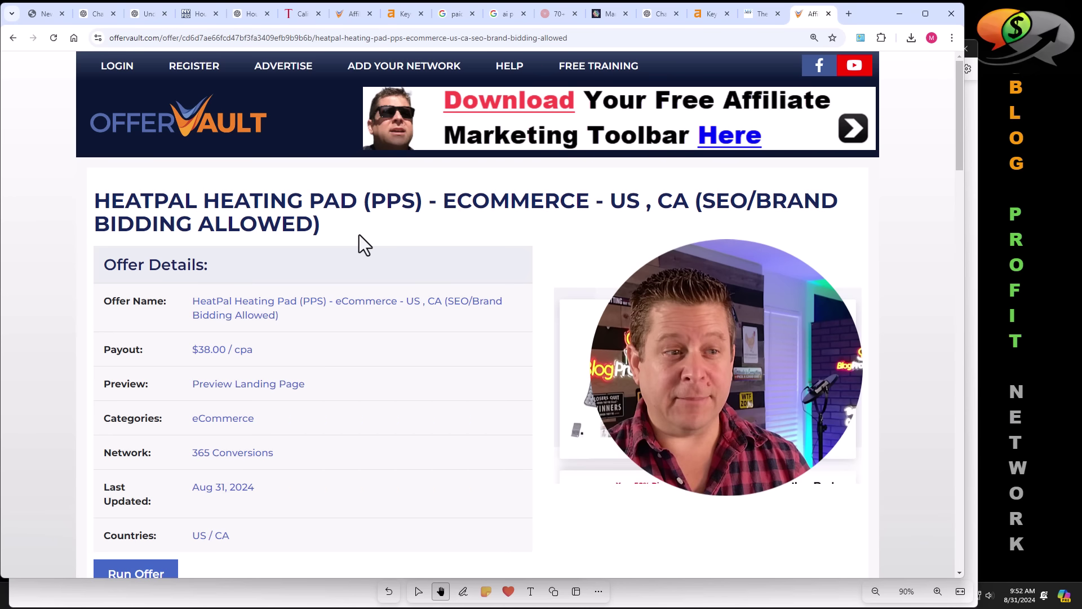
{"action": "left_click_drag", "start_coordinate": [93, 199], "coordinate": [358, 203]}
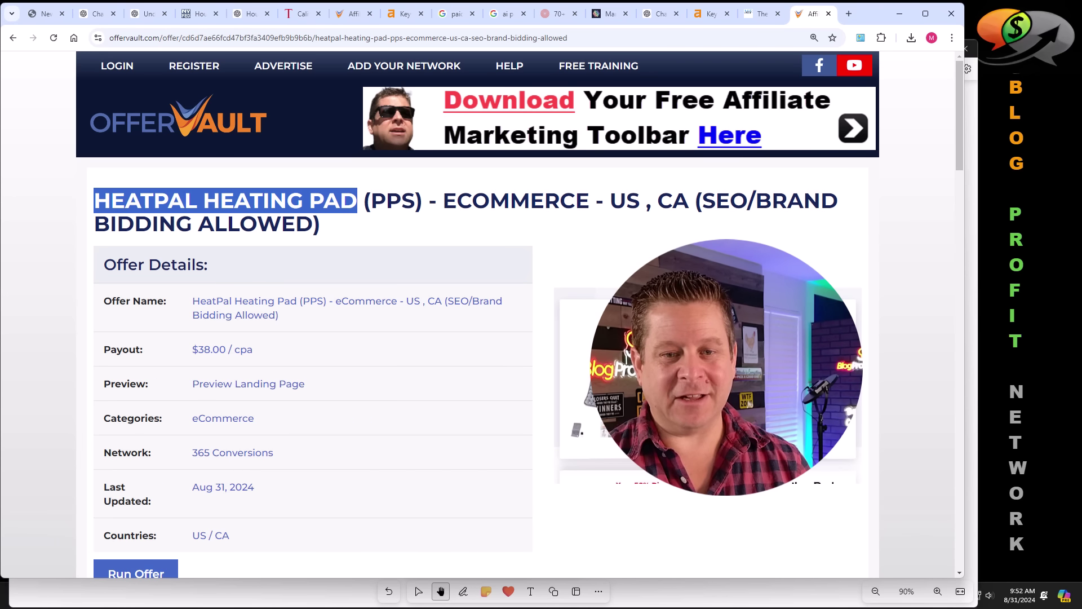
Preview the HeatPal Heating Pad checkout landing page, then return to the offer details
{"action": "left_click", "coordinate": [482, 369]}
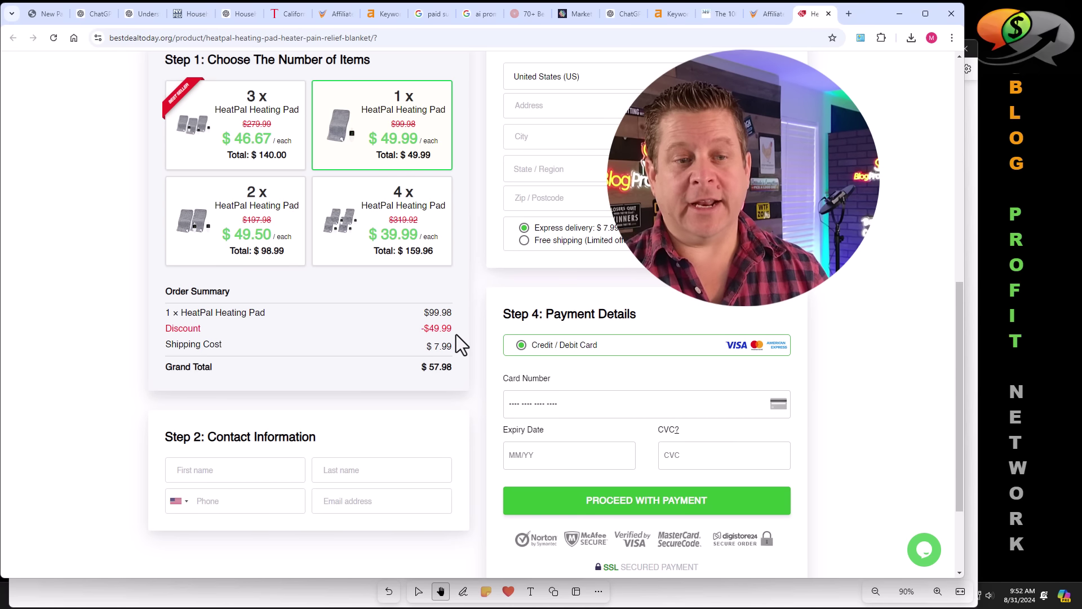
{"action": "left_click", "coordinate": [767, 13]}
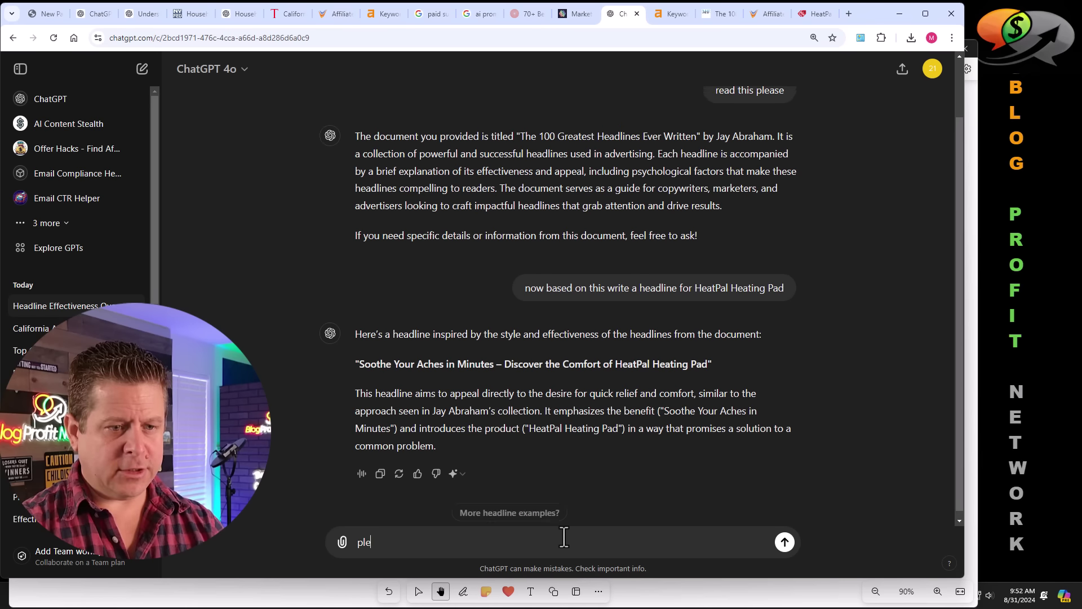
Request 10 more headlines, then ask ChatGPT for 50 common heating pad complaints
{"action": "type", "text": "ease make "}
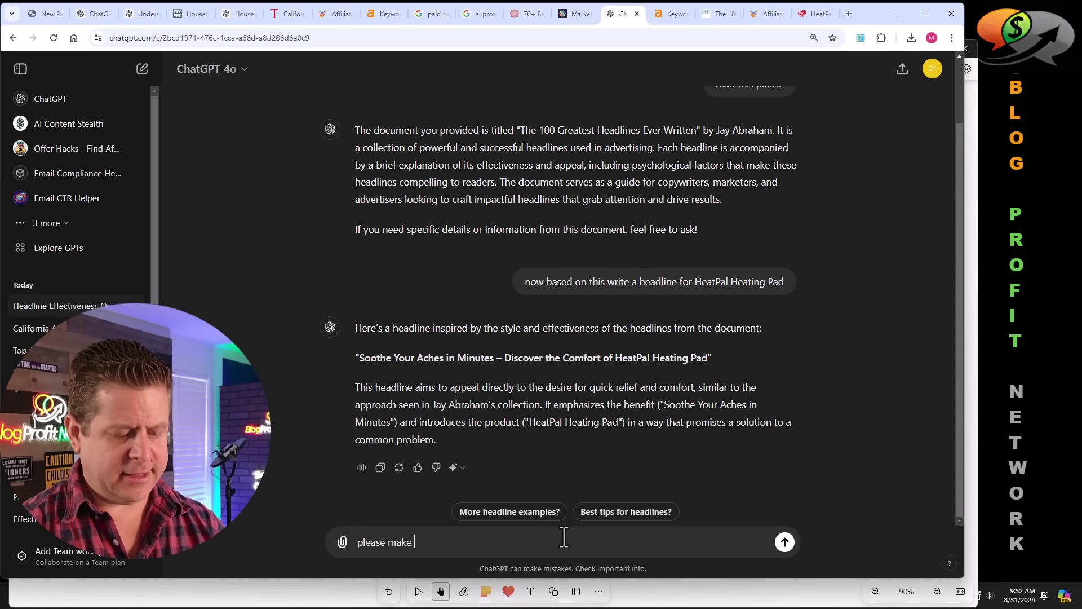
{"action": "type", "text": "10 more"}
{"action": "key", "text": "Return"}
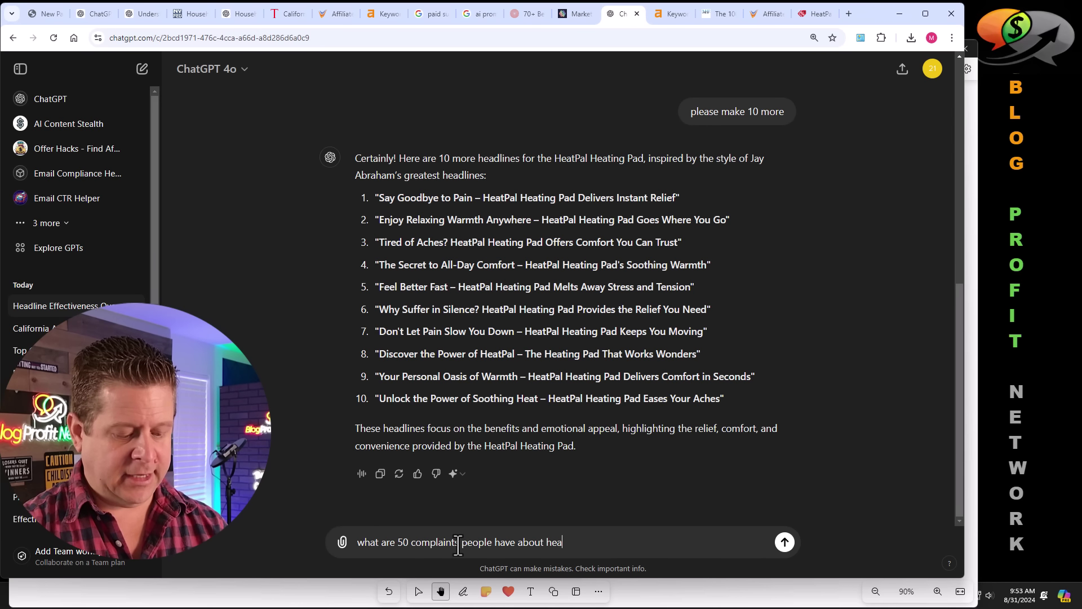
{"action": "key", "text": "Return"}
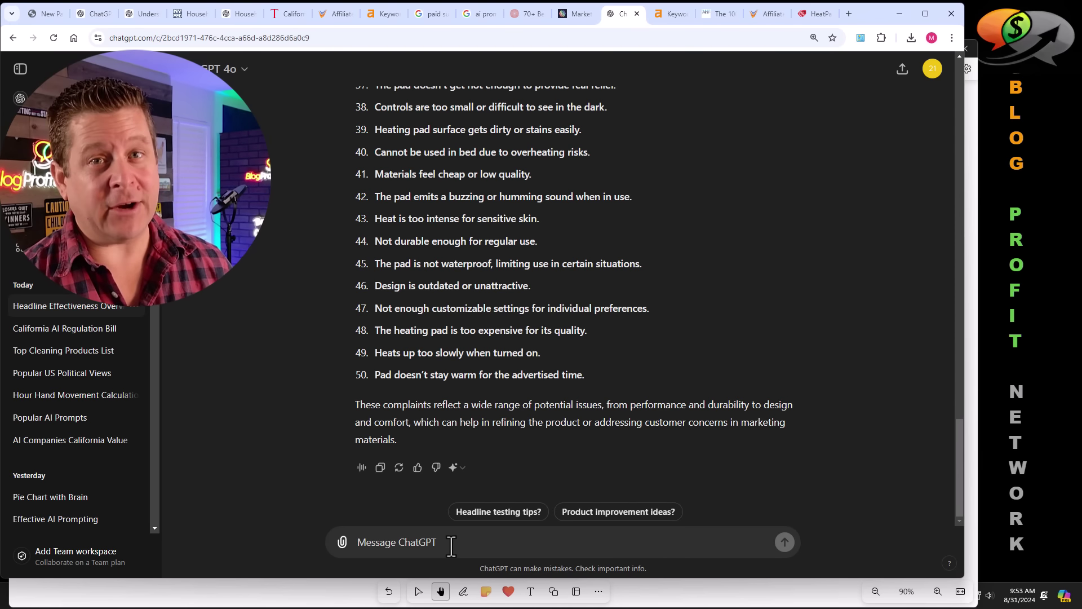
Request a HeatPal article, then have it retitled '10 Things People Hate About Their Heating Pad'
{"action": "left_click", "coordinate": [445, 547]}
{"action": "type", "text": "now ple"}
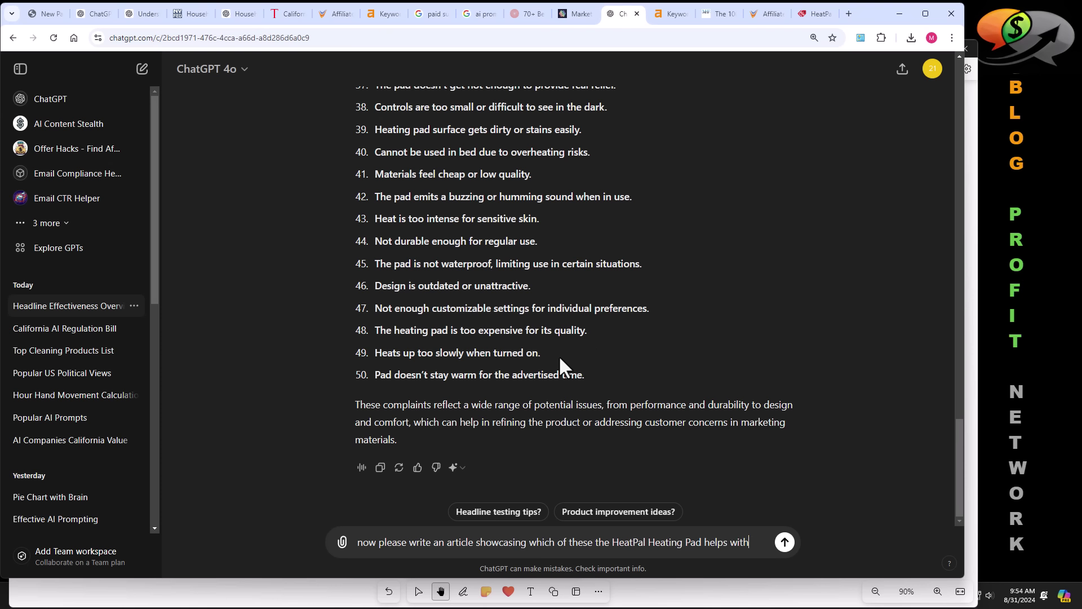
{"action": "key", "text": "Return"}
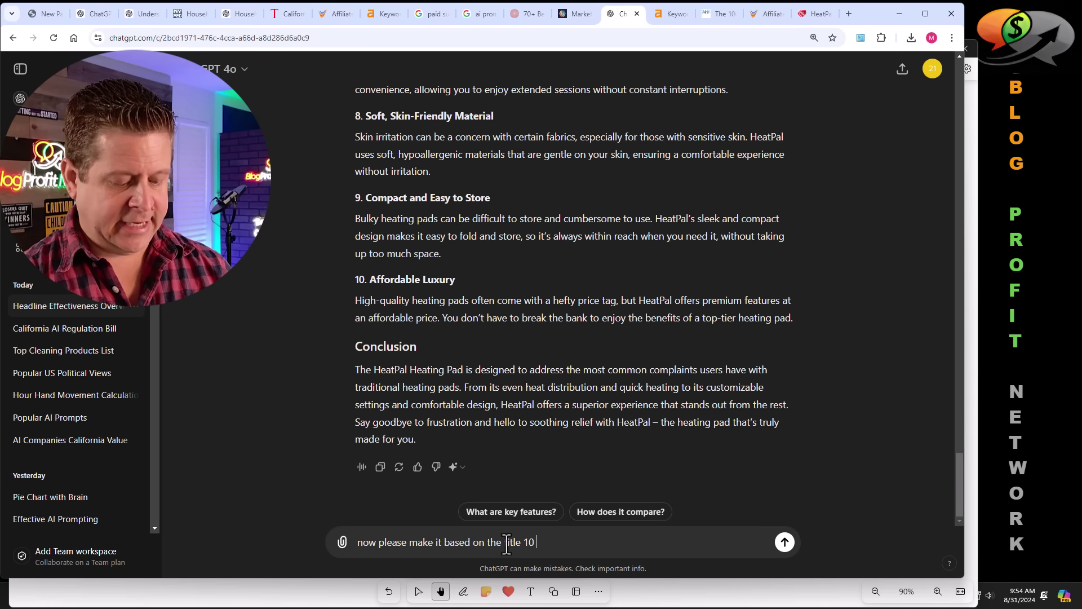
{"action": "type", "text": "things "}
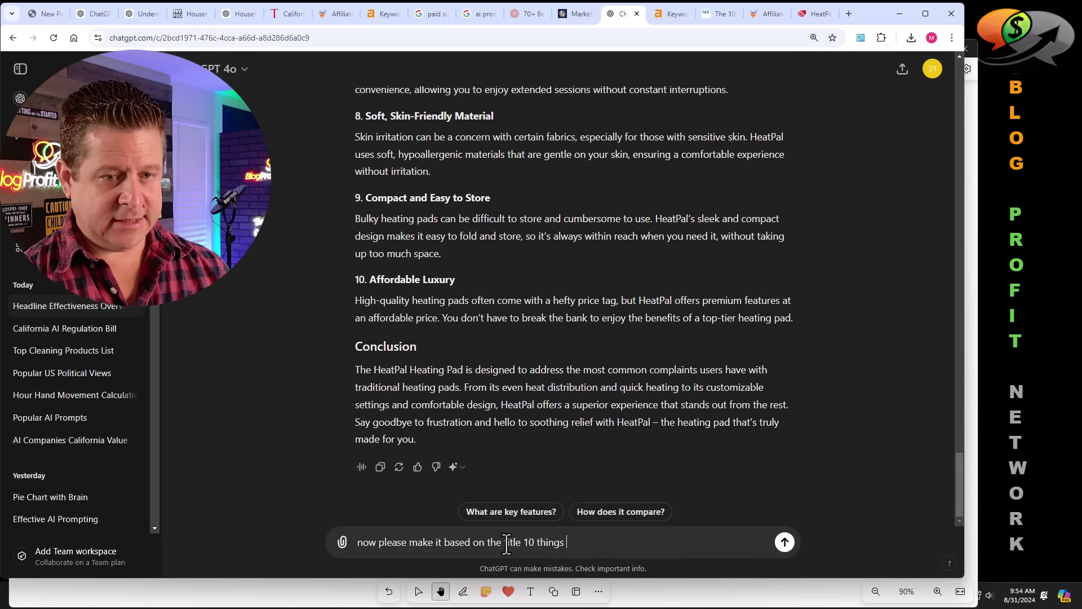
{"action": "type", "text": "people hate about "}
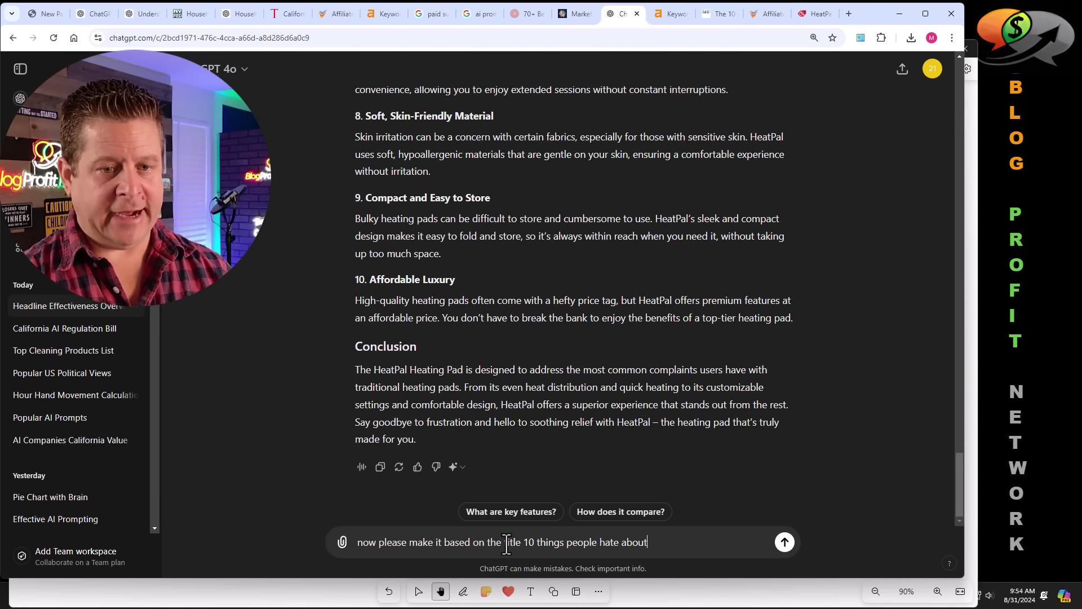
{"action": "type", "text": "thier heating pad"}
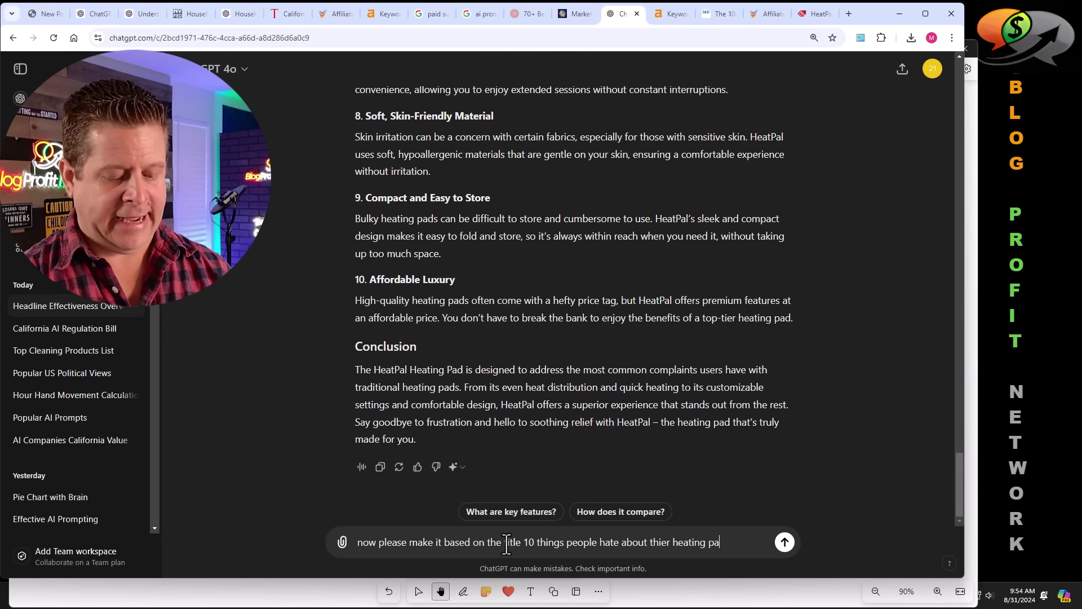
{"action": "key", "text": "Return"}
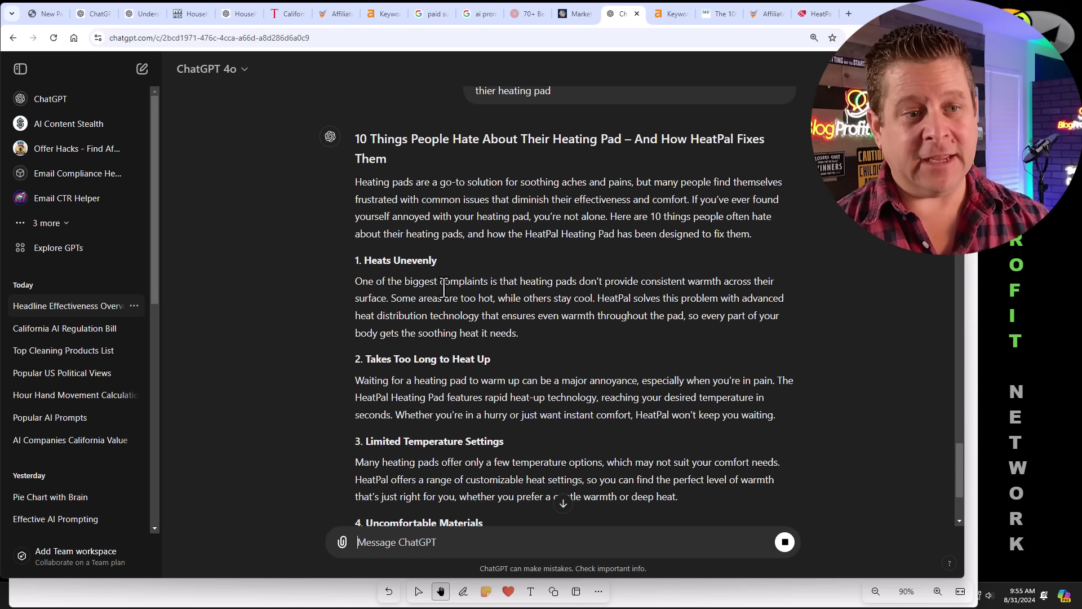
Scroll through the ten-point HeatPal article as it finishes generating
{"action": "scroll", "coordinate": [472, 258], "scroll_direction": "down", "scroll_amount": 5}
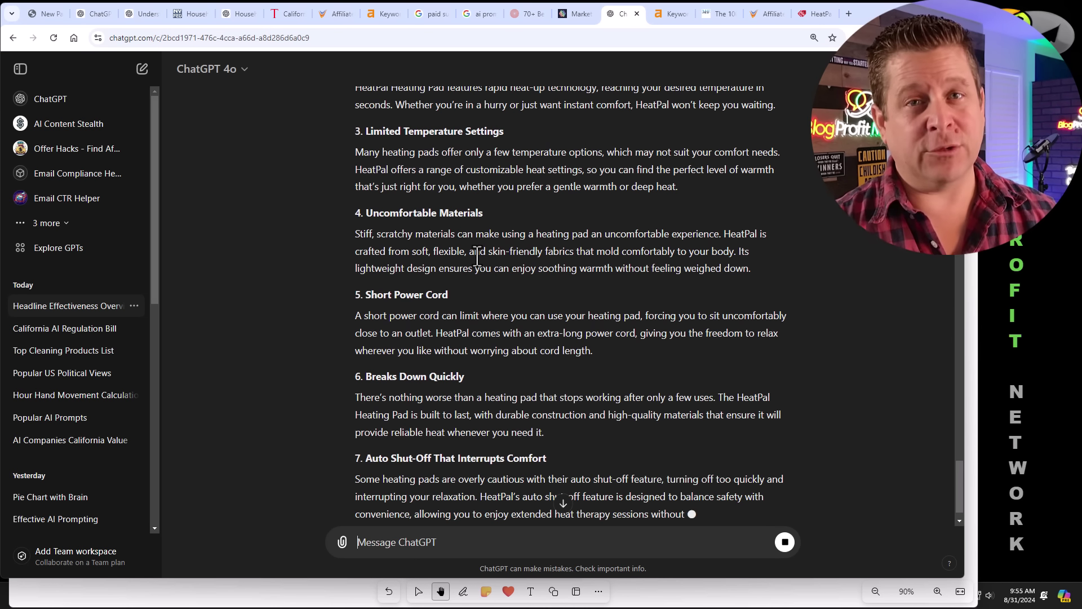
{"action": "scroll", "coordinate": [477, 257], "scroll_direction": "up", "scroll_amount": 8}
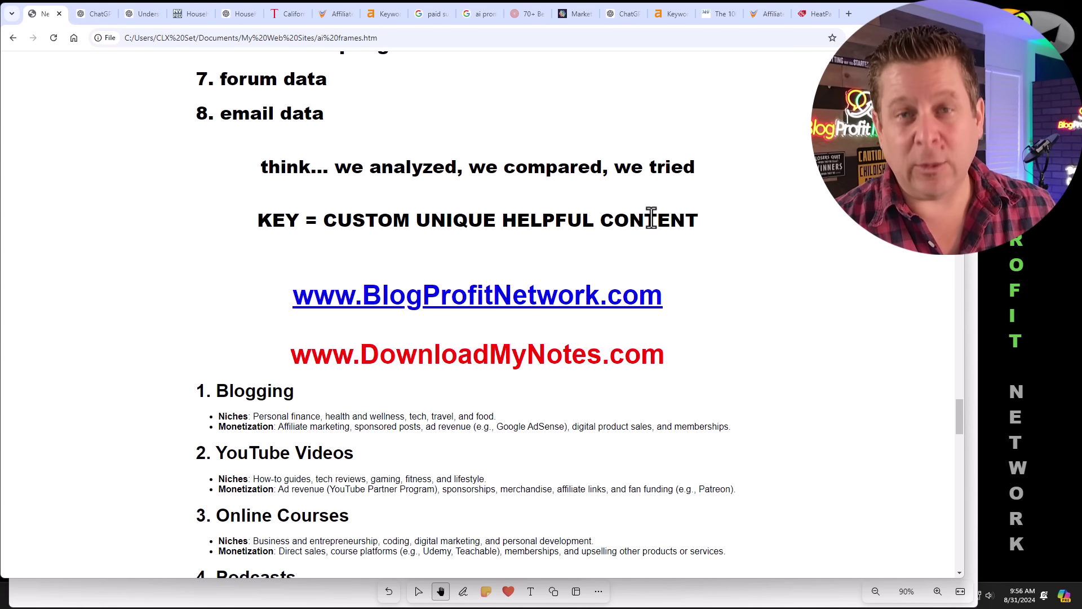
{"action": "scroll", "coordinate": [648, 220], "scroll_direction": "down", "scroll_amount": 3}
{"action": "left_click_drag", "start_coordinate": [675, 191], "coordinate": [288, 193]}
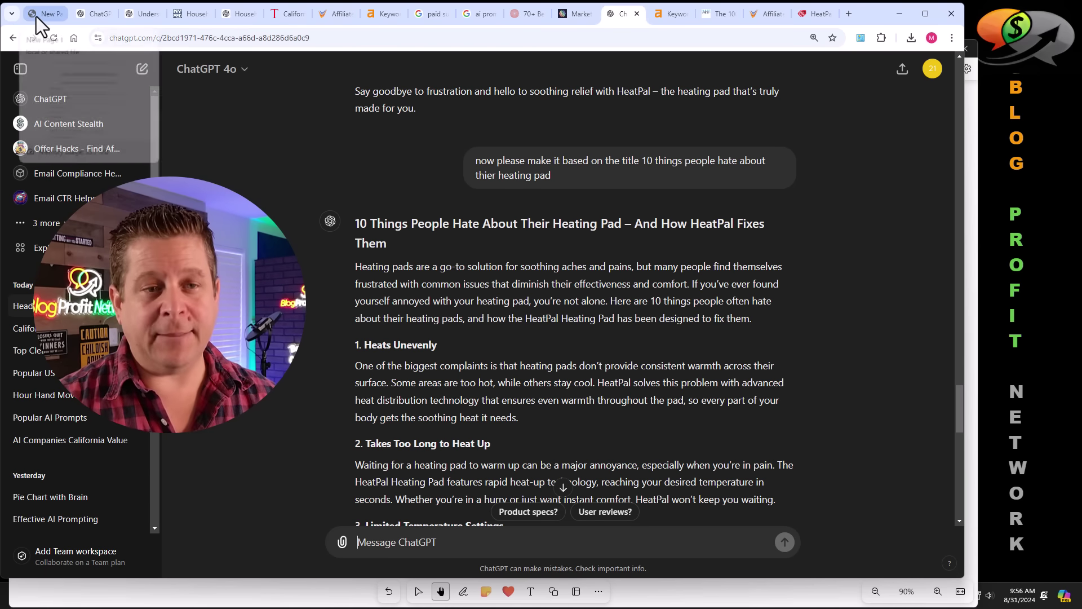
Switch back to the local notes page in the New Page tab
{"action": "left_click", "coordinate": [36, 16]}
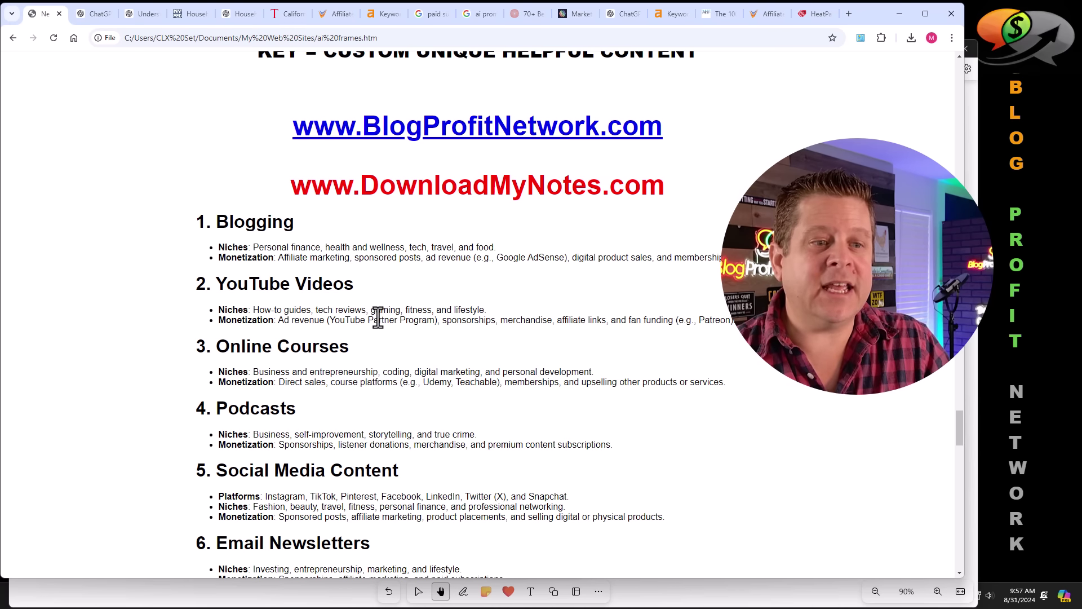
Scroll the notes page, highlighting the Podcasts and eBooks and Digital Products headings
{"action": "scroll", "coordinate": [383, 316], "scroll_direction": "down", "scroll_amount": 2}
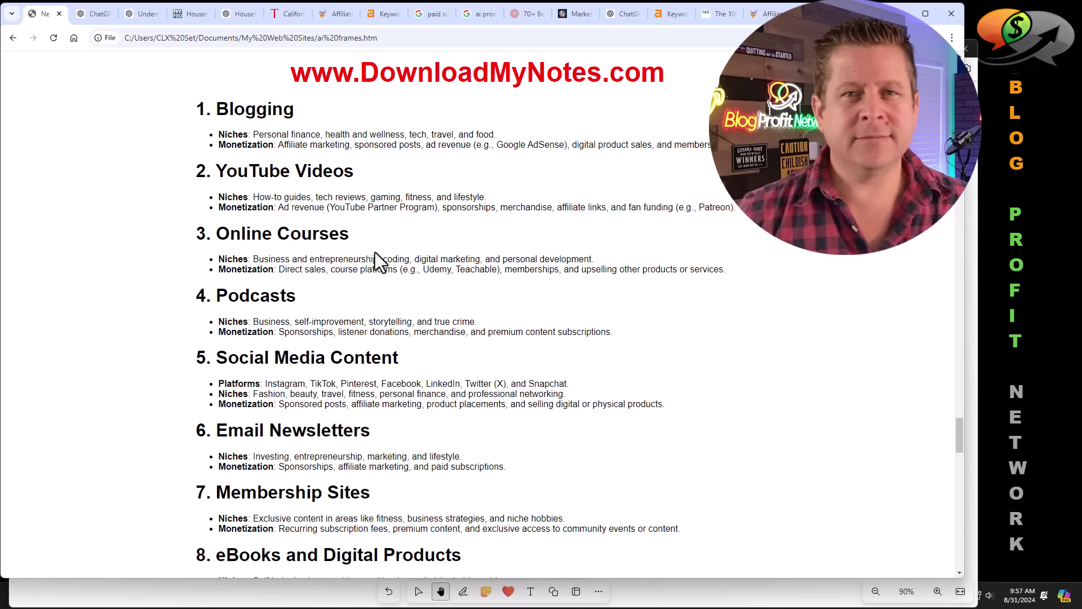
{"action": "left_click_drag", "start_coordinate": [217, 183], "coordinate": [298, 184]}
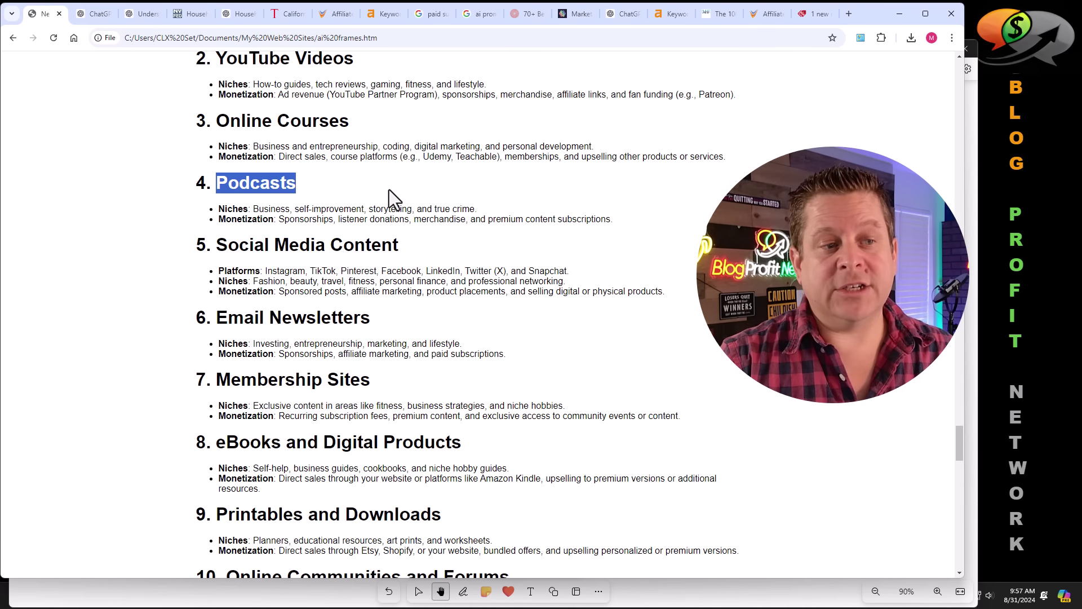
{"action": "scroll", "coordinate": [392, 194], "scroll_direction": "down", "scroll_amount": 1}
{"action": "left_click_drag", "start_coordinate": [399, 189], "coordinate": [217, 188]}
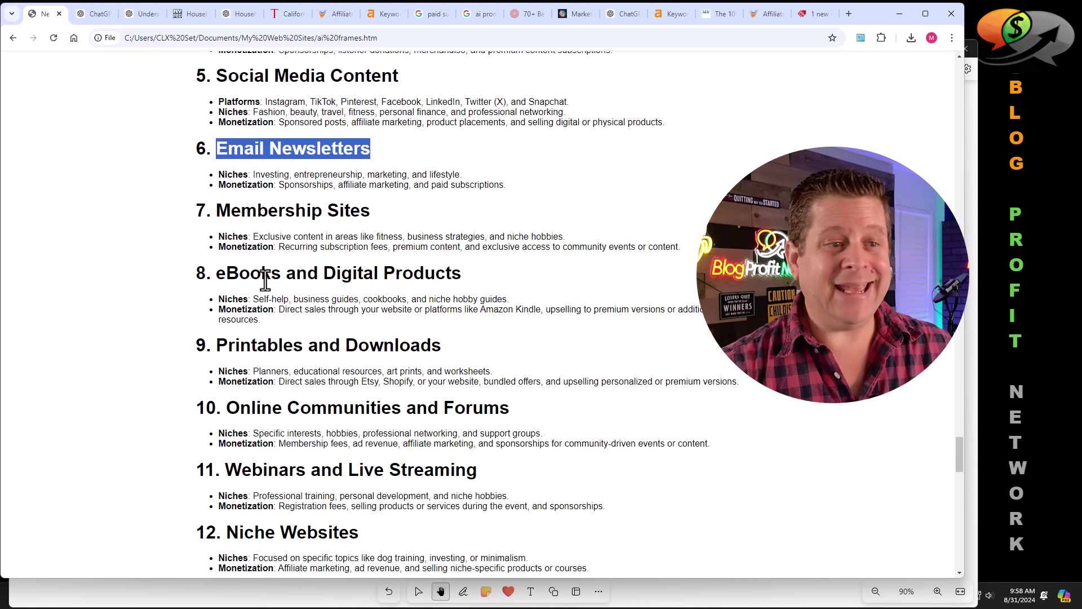
{"action": "triple_click", "coordinate": [219, 277]}
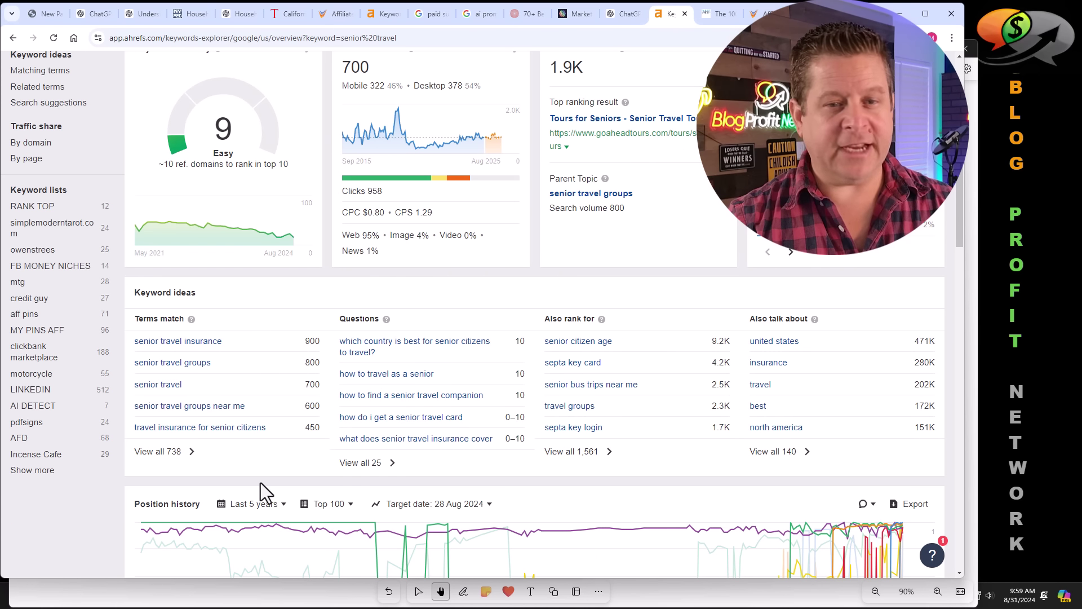
{"action": "scroll", "coordinate": [260, 482], "scroll_direction": "up", "scroll_amount": 2}
Look up 'travel checklist' in Ahrefs and review its overview: difficulty 61, volume 8.1K
{"action": "left_click_drag", "start_coordinate": [90, 92], "coordinate": [15, 93]}
{"action": "type", "text": "travel checklist"}
{"action": "key", "text": "Return"}
{"action": "scroll", "coordinate": [220, 384], "scroll_direction": "down", "scroll_amount": 3}
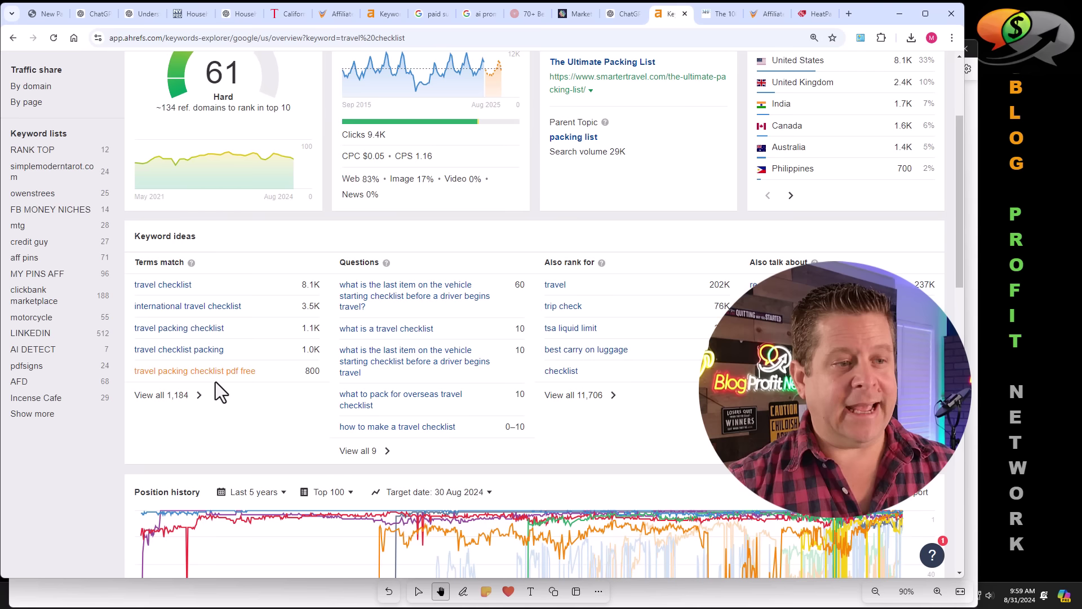
{"action": "scroll", "coordinate": [289, 354], "scroll_direction": "up", "scroll_amount": 1}
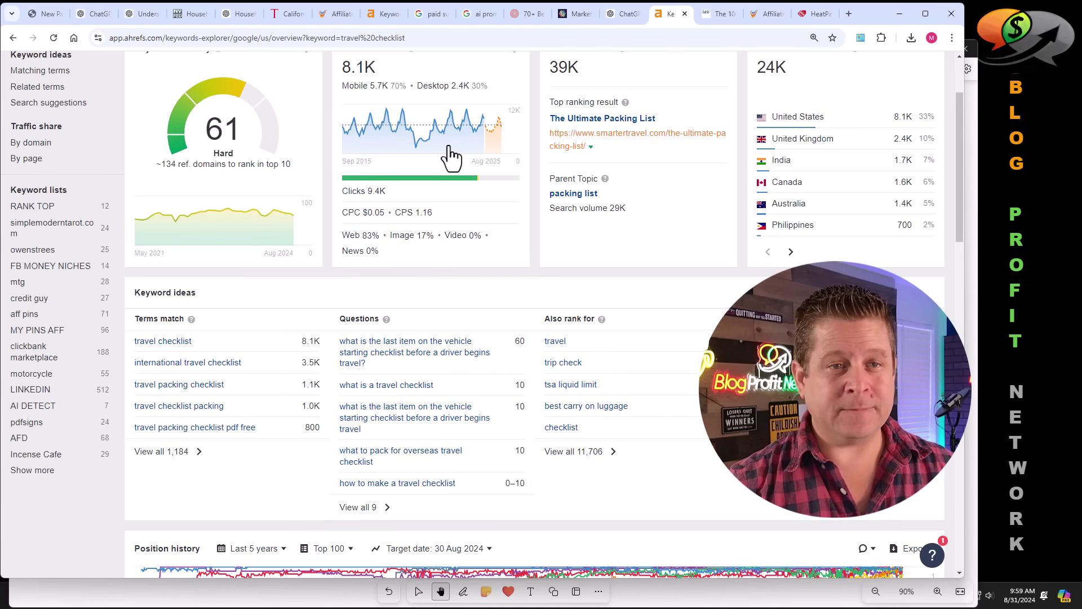
{"action": "scroll", "coordinate": [423, 157], "scroll_direction": "up", "scroll_amount": 2}
{"action": "left_click", "coordinate": [146, 66]}
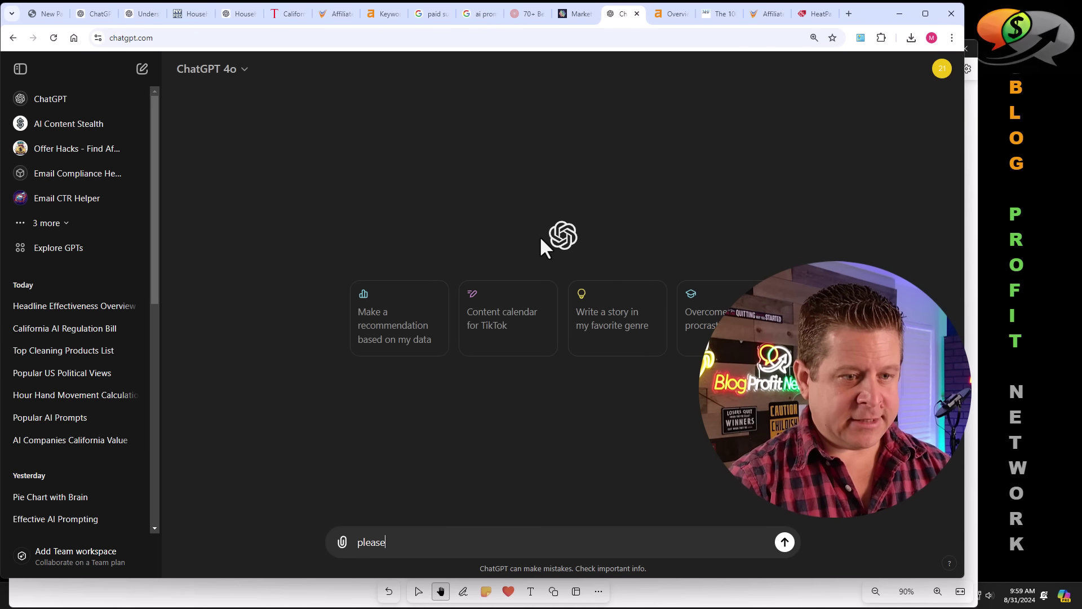
Ask ChatGPT for the top 100 things people forget when traveling
{"action": "type", "text": " share the top 100 things people "}
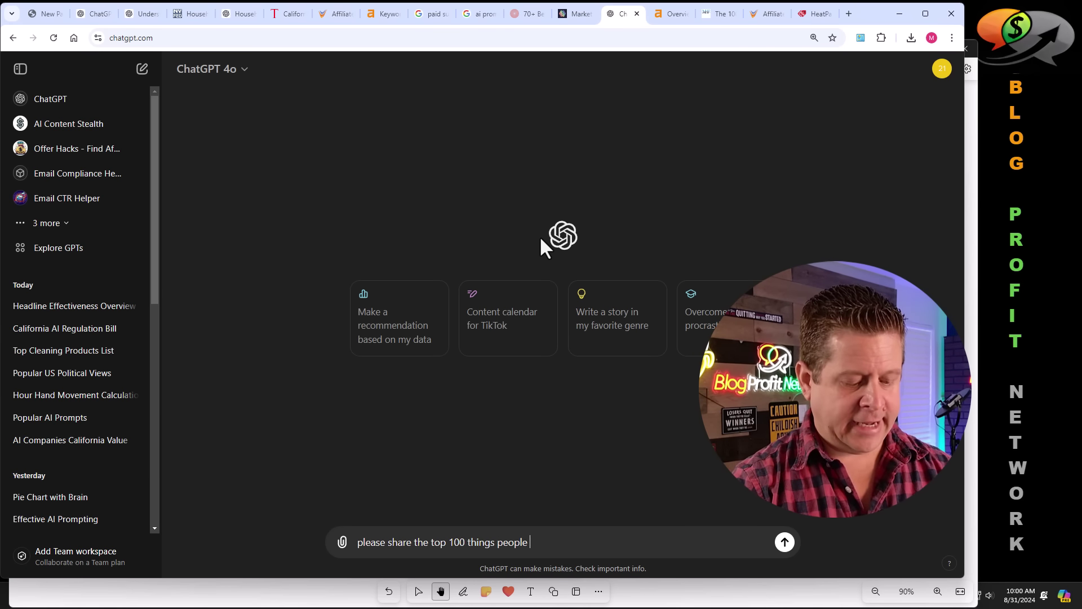
{"action": "type", "text": "forget when trav"}
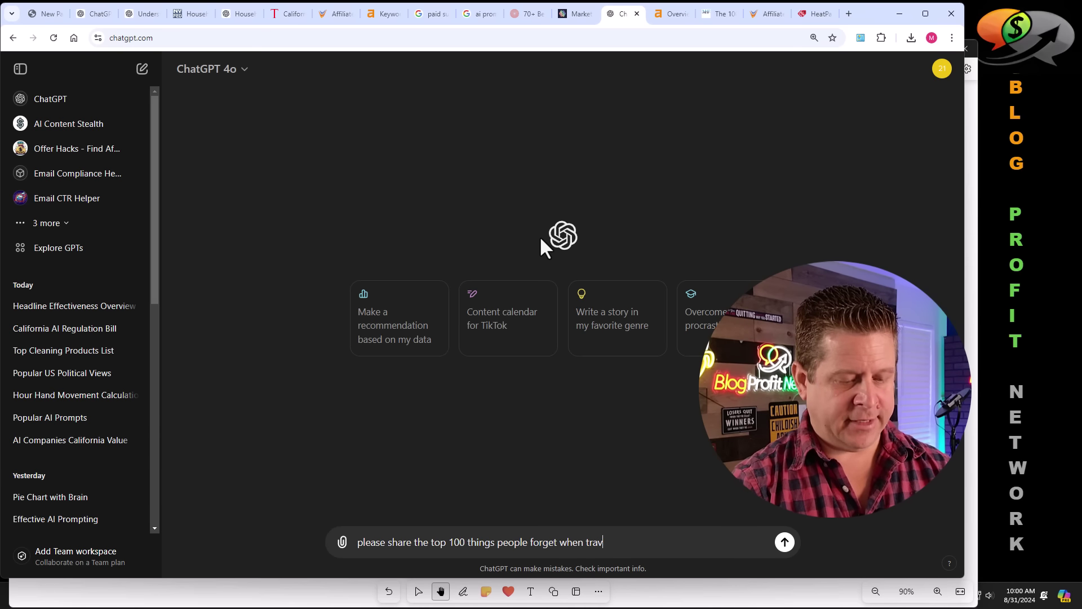
{"action": "type", "text": "eling"}
{"action": "key", "text": "Return"}
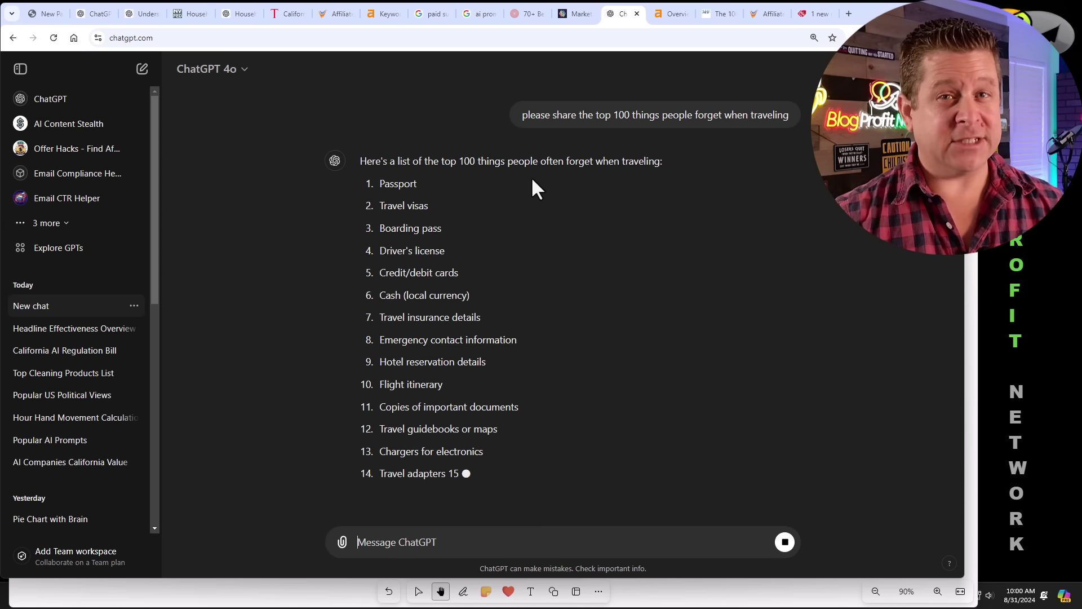
{"action": "scroll", "coordinate": [554, 441], "scroll_direction": "down", "scroll_amount": 5}
Begin the follow-up 'now please make a giant checklist of what you need when you go'
{"action": "type", "text": "now please make a giant check"}
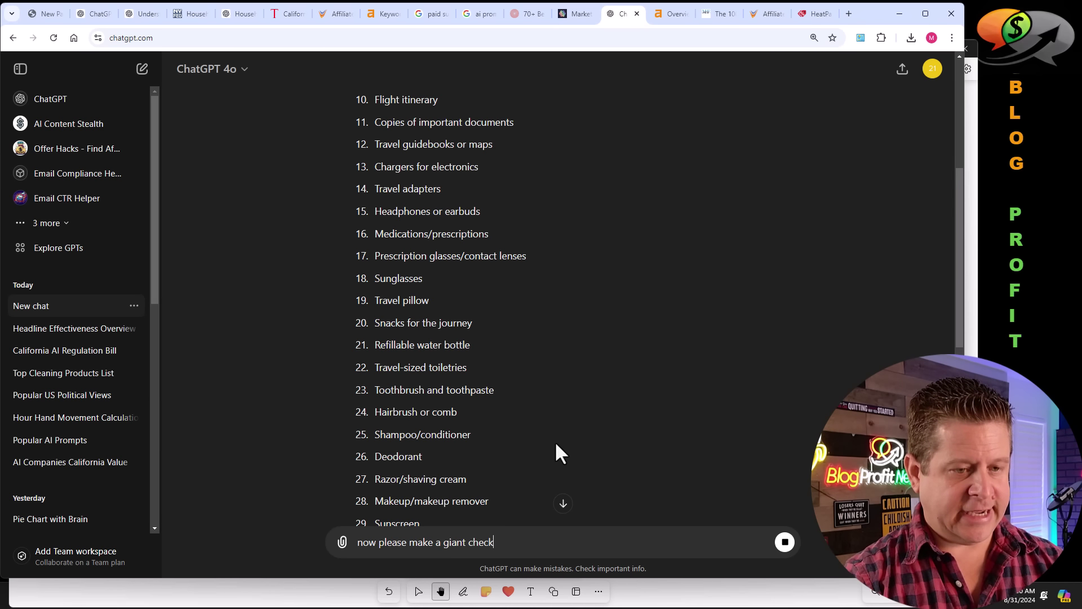
{"action": "type", "text": "list of what you "}
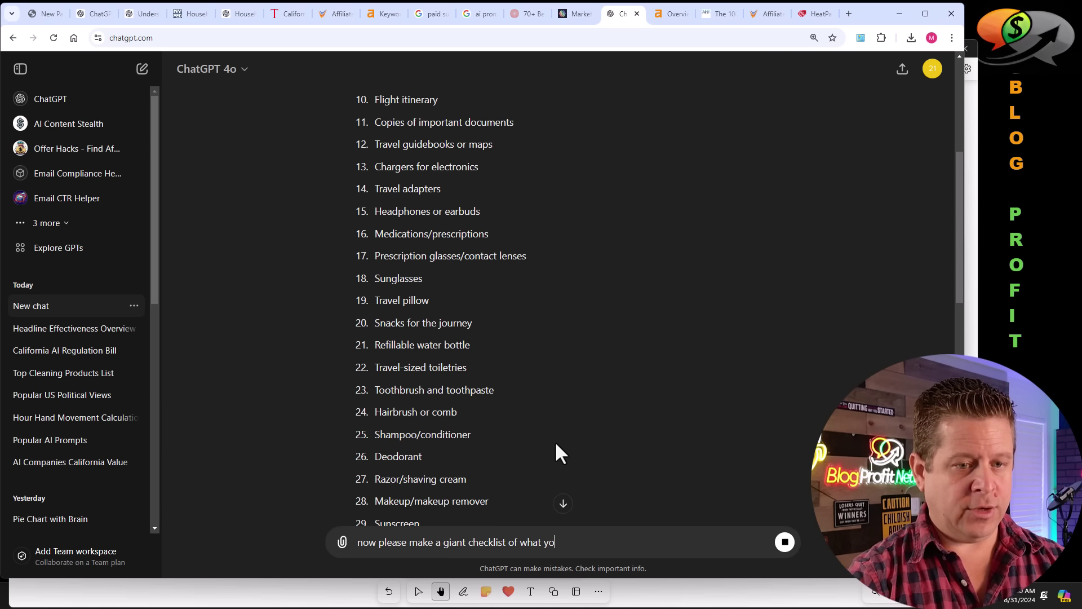
{"action": "type", "text": "need when you "}
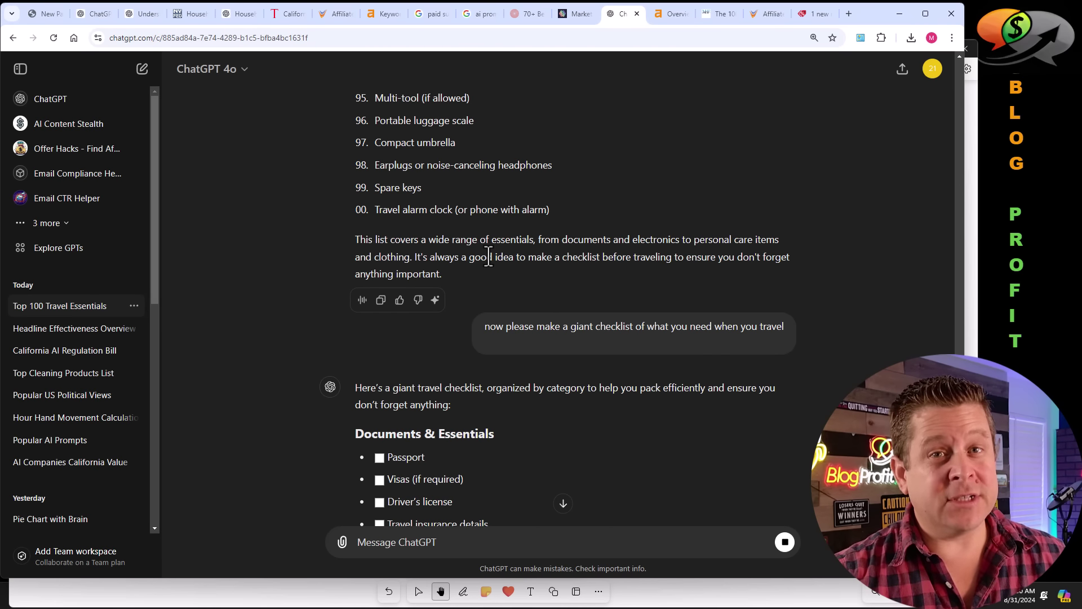
Review Ahrefs organic keywords for smartertravel.com's packing list page, then highlight the 'Printables and Downloads' note
{"action": "left_click", "coordinate": [383, 14]}
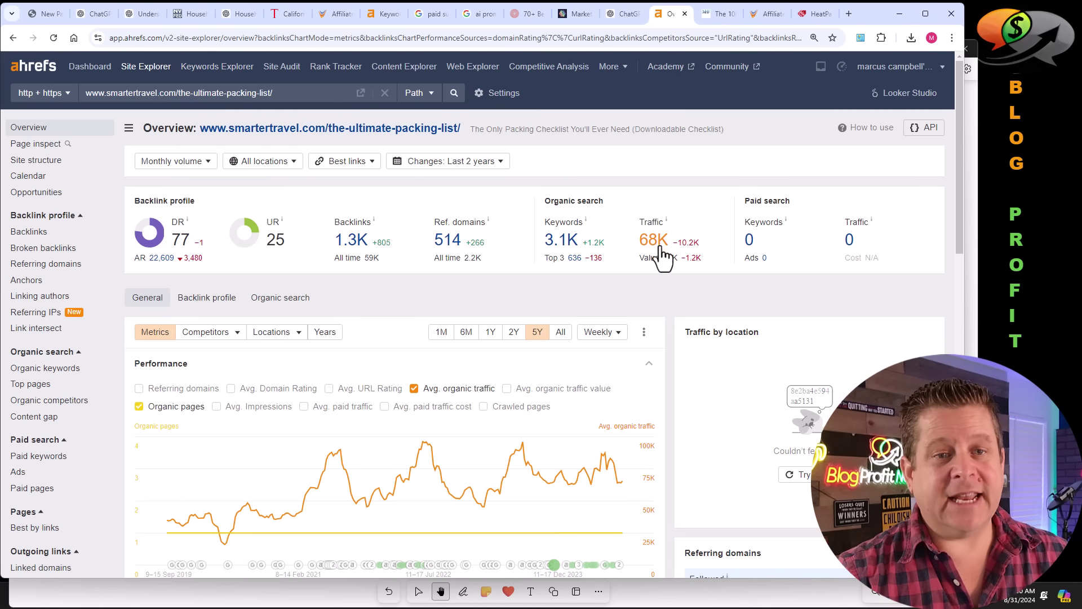
{"action": "left_click", "coordinate": [655, 249]}
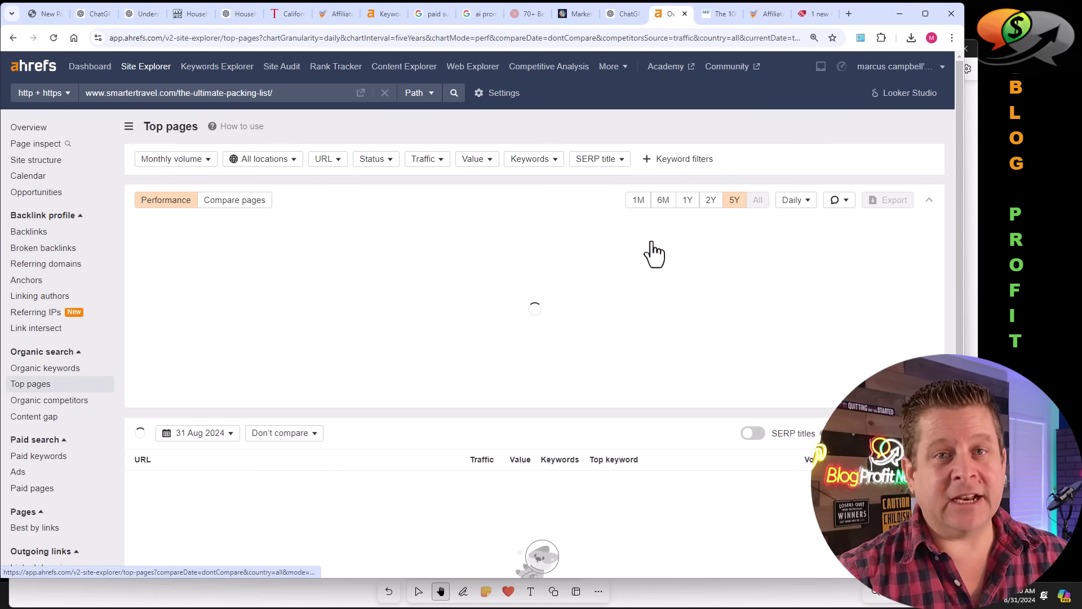
{"action": "scroll", "coordinate": [401, 264], "scroll_direction": "down", "scroll_amount": 3}
{"action": "scroll", "coordinate": [398, 272], "scroll_direction": "up", "scroll_amount": 3}
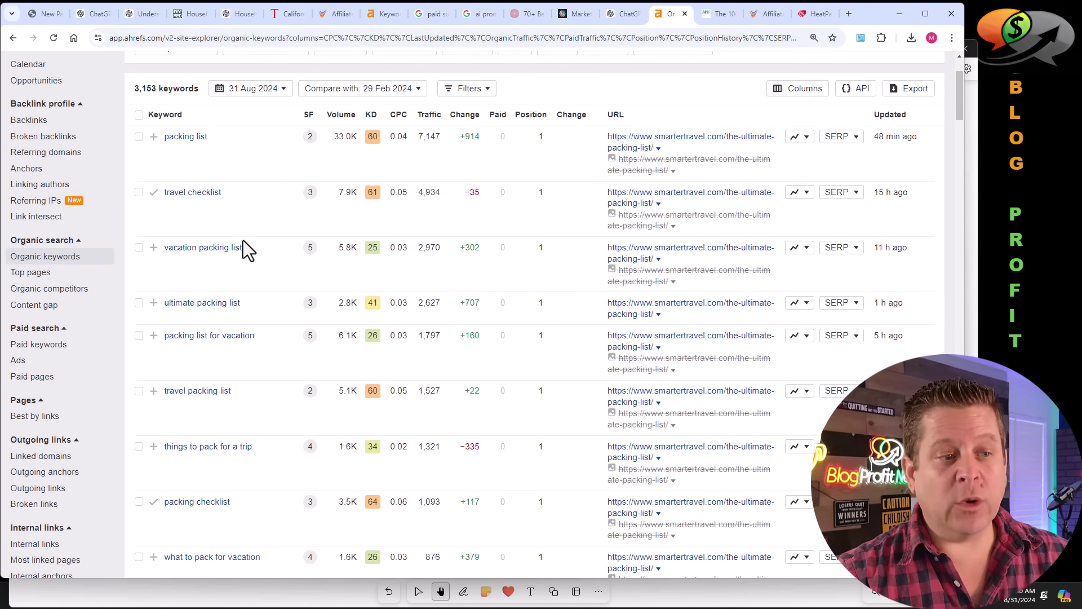
{"action": "scroll", "coordinate": [243, 243], "scroll_direction": "down", "scroll_amount": 6}
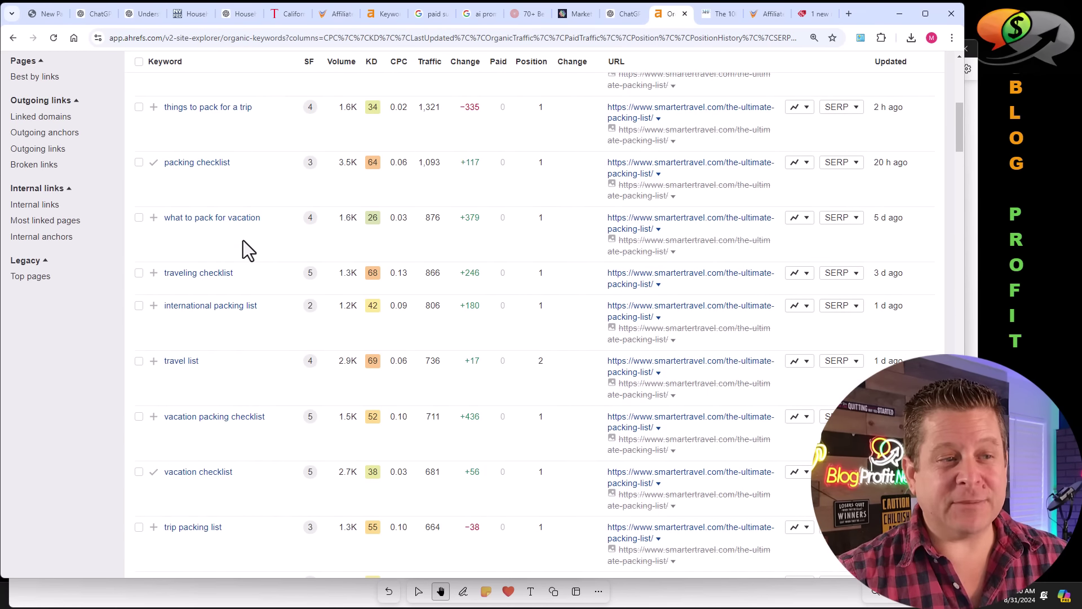
{"action": "scroll", "coordinate": [244, 244], "scroll_direction": "down", "scroll_amount": 15}
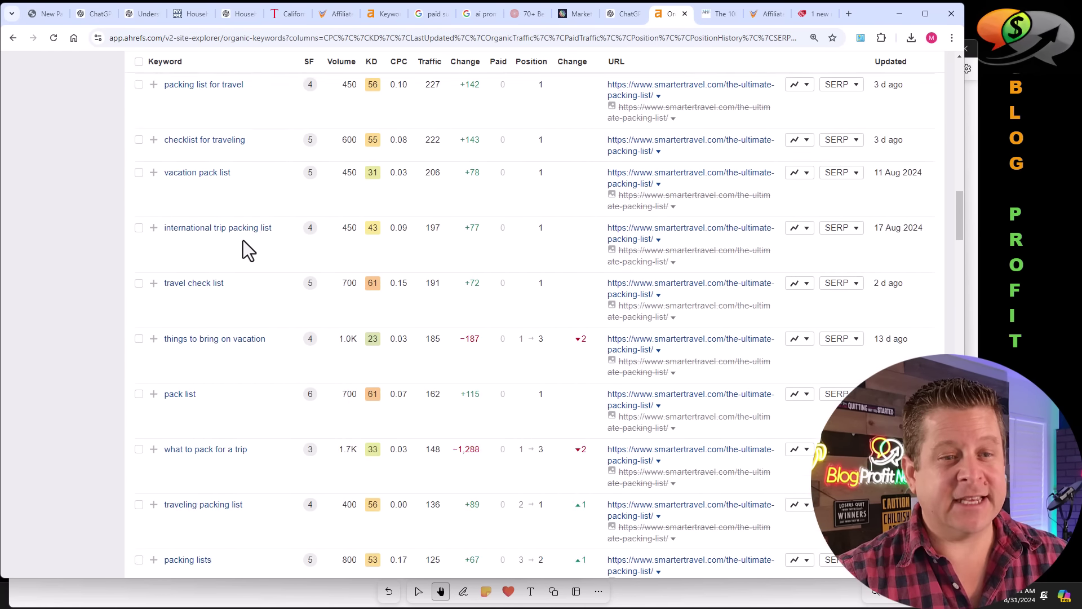
{"action": "scroll", "coordinate": [243, 242], "scroll_direction": "down", "scroll_amount": 15}
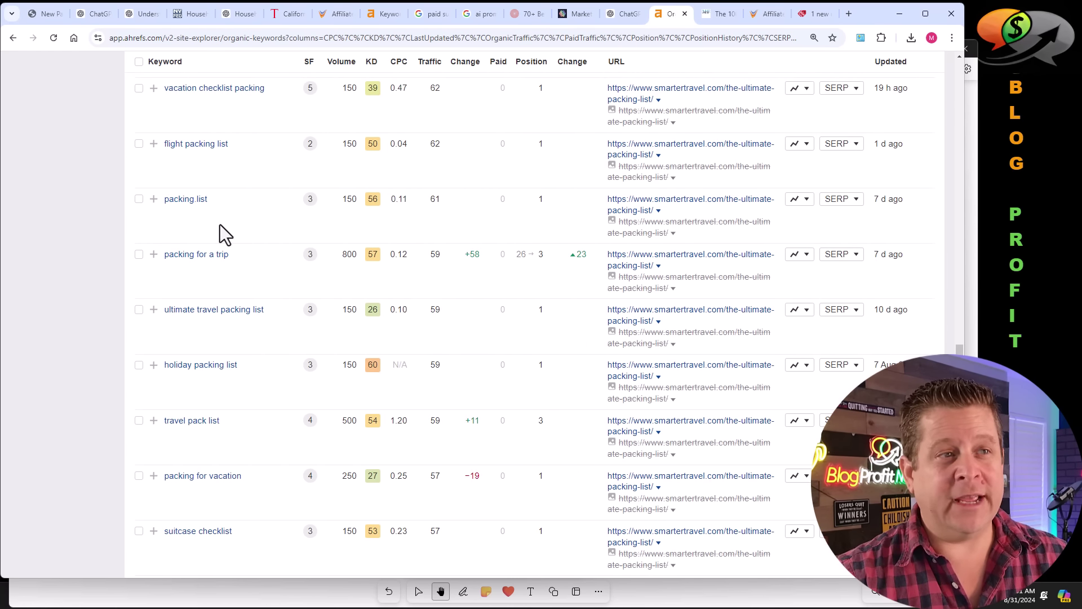
{"action": "left_click_drag", "start_coordinate": [441, 233], "coordinate": [217, 232]}
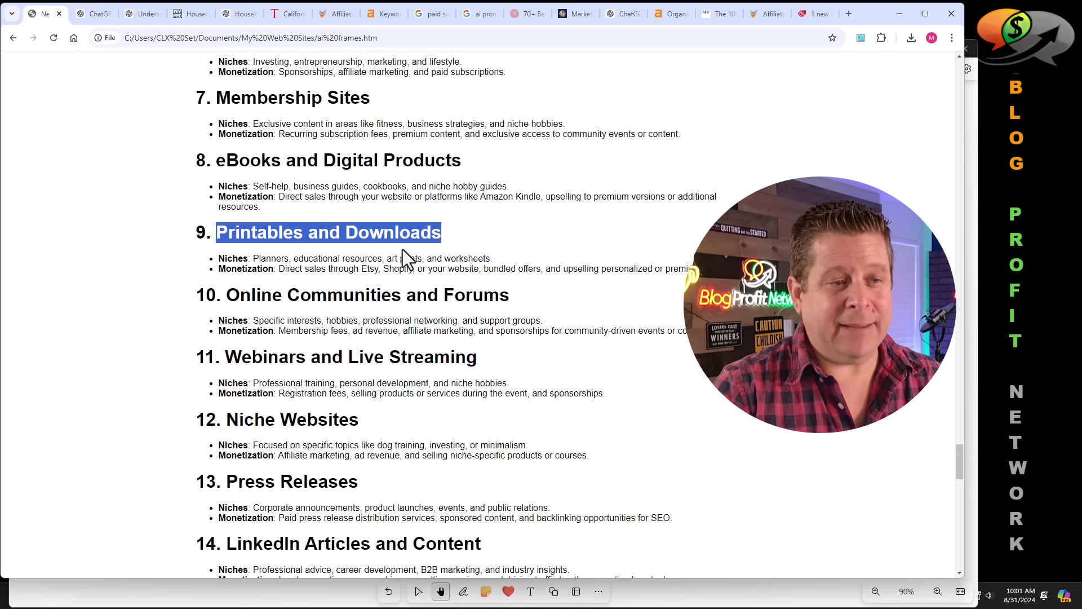
Highlight the 'Online Communities and Forums' heading in the notes
{"action": "scroll", "coordinate": [402, 249], "scroll_direction": "down", "scroll_amount": 2}
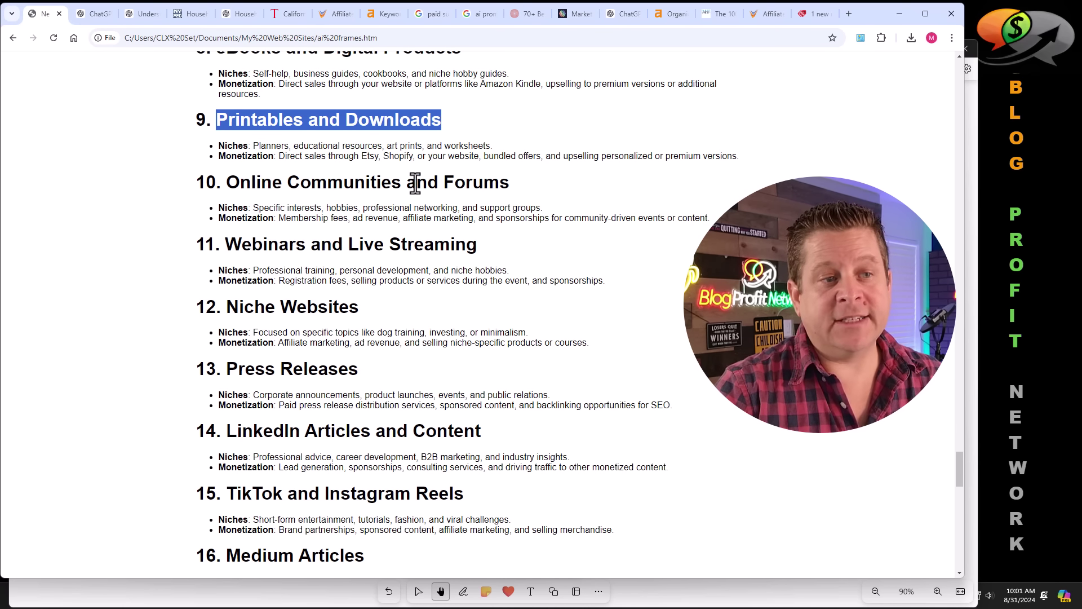
{"action": "left_click_drag", "start_coordinate": [517, 193], "coordinate": [226, 188]}
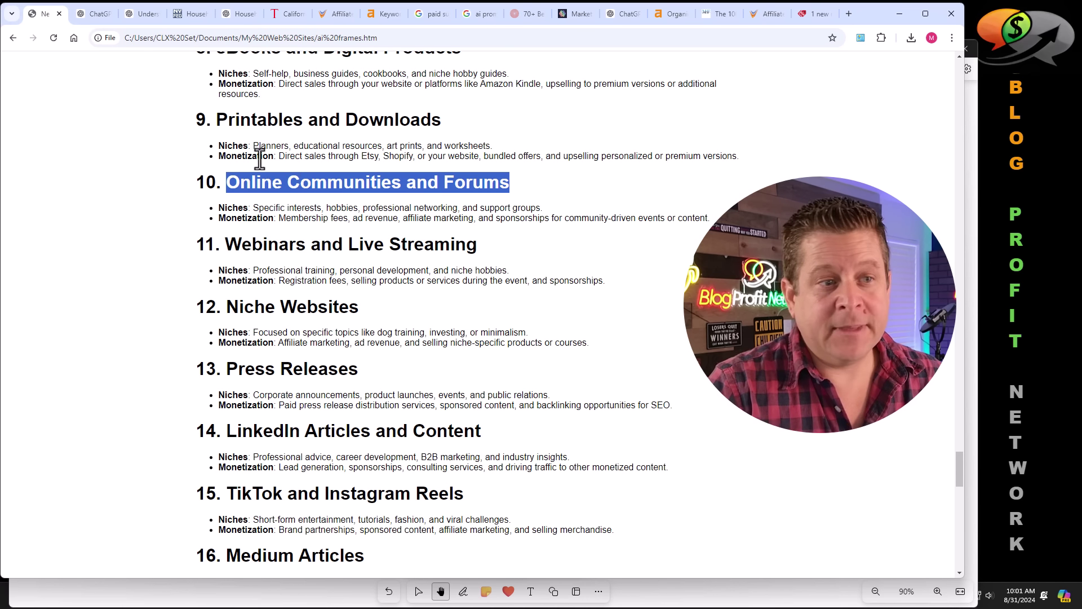
{"action": "scroll", "coordinate": [249, 212], "scroll_direction": "down", "scroll_amount": 2}
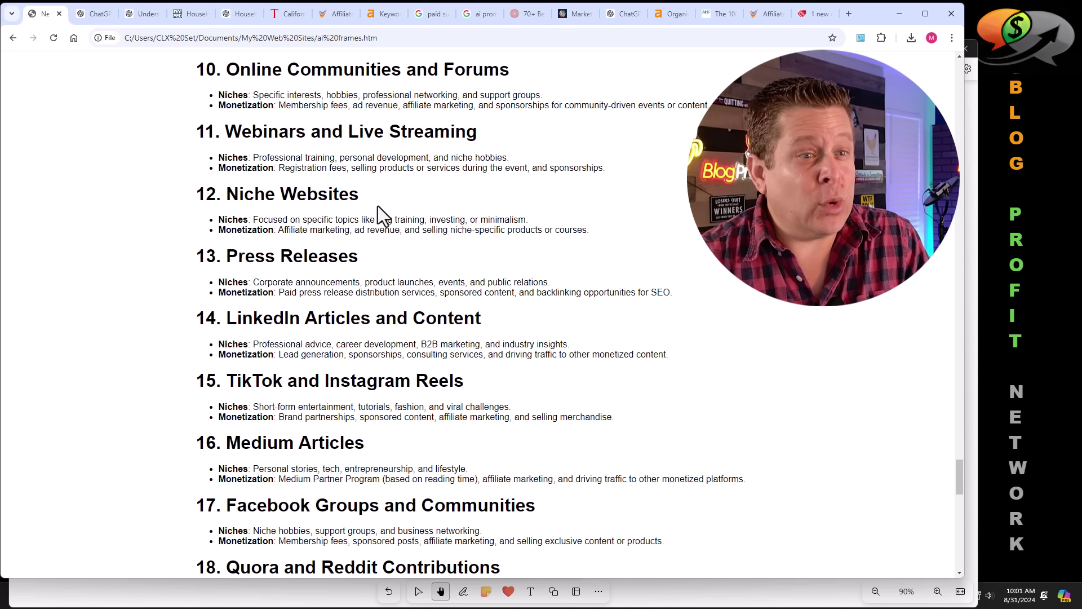
Highlight list items 12 through 16, then continue down past '20. Print-on-Demand Products'
{"action": "scroll", "coordinate": [378, 205], "scroll_direction": "down", "scroll_amount": 1}
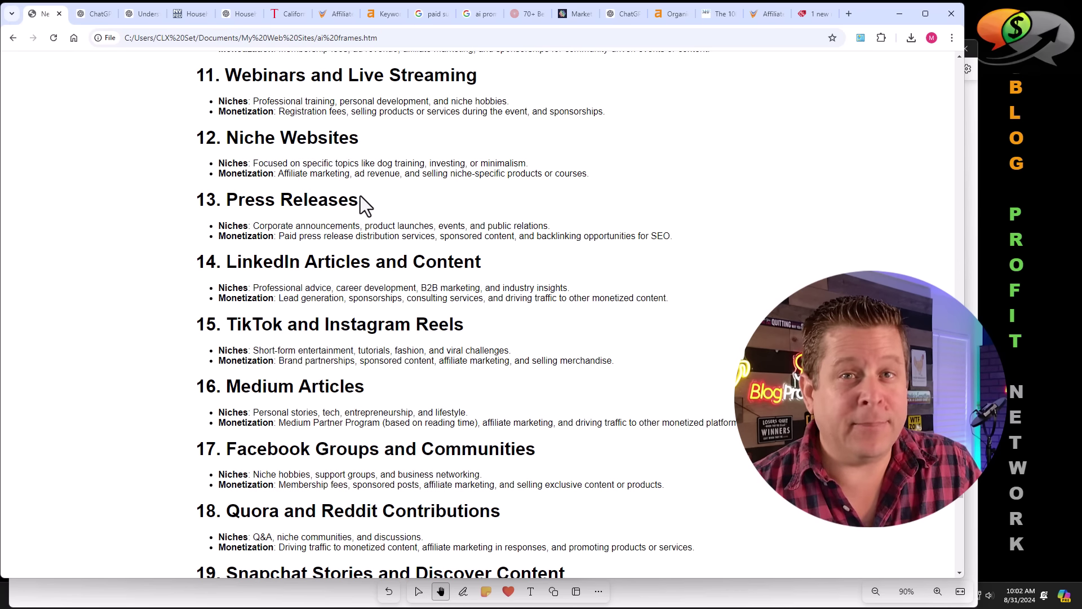
{"action": "scroll", "coordinate": [327, 201], "scroll_direction": "down", "scroll_amount": 1}
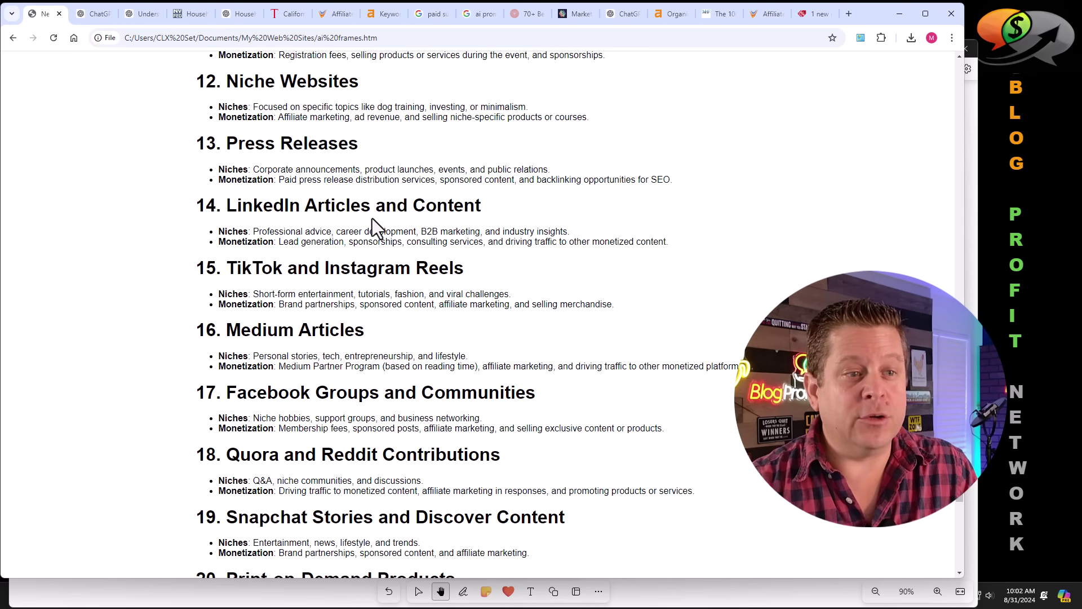
{"action": "scroll", "coordinate": [424, 222], "scroll_direction": "down", "scroll_amount": 1}
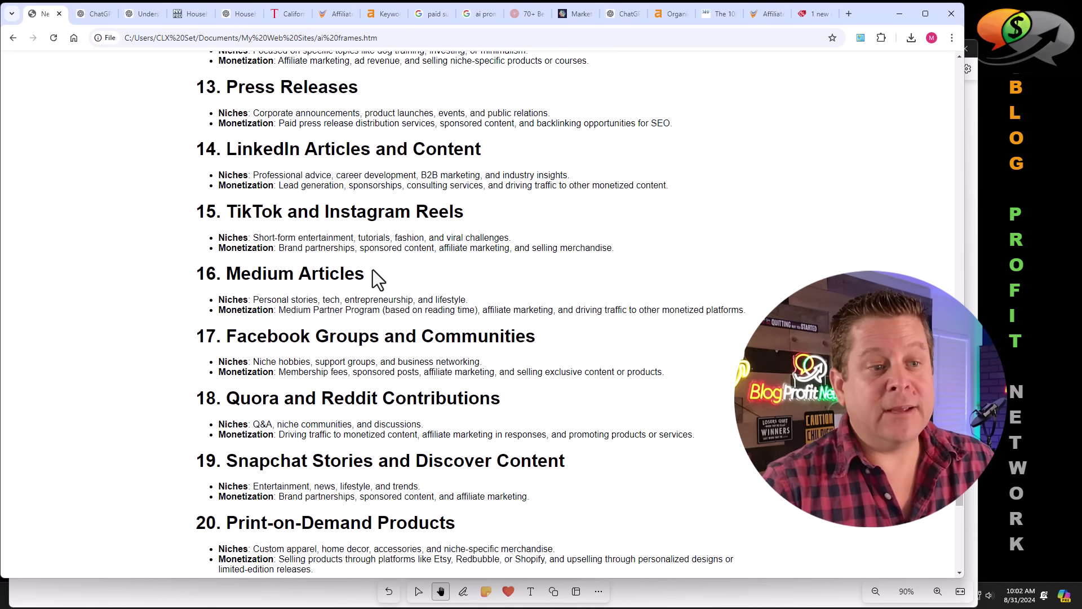
{"action": "left_click_drag", "start_coordinate": [373, 275], "coordinate": [191, 279]}
{"action": "left_click", "coordinate": [395, 284]}
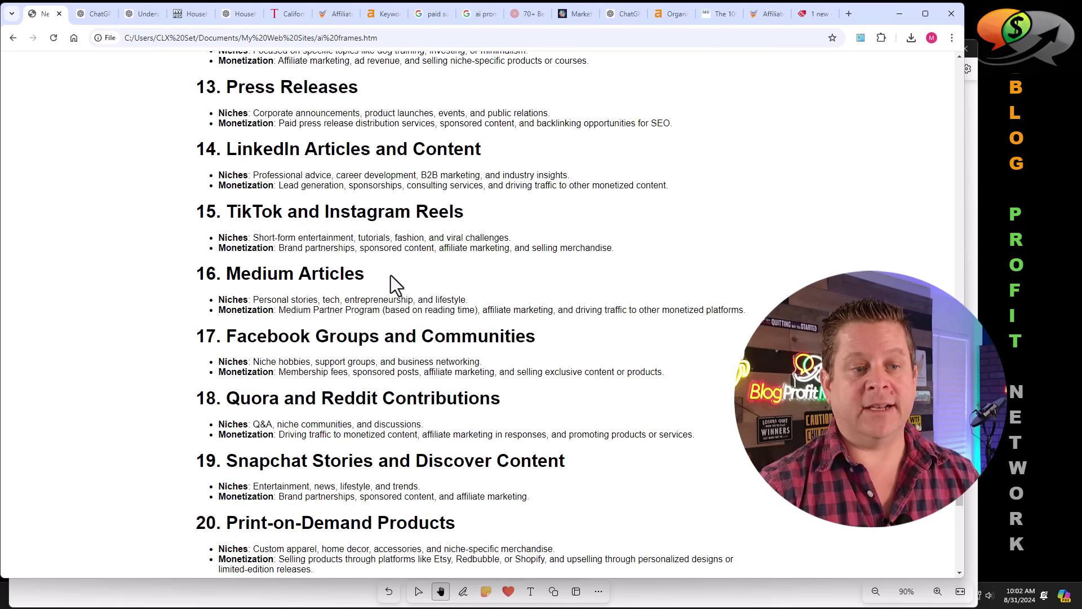
{"action": "scroll", "coordinate": [422, 293], "scroll_direction": "down", "scroll_amount": 3}
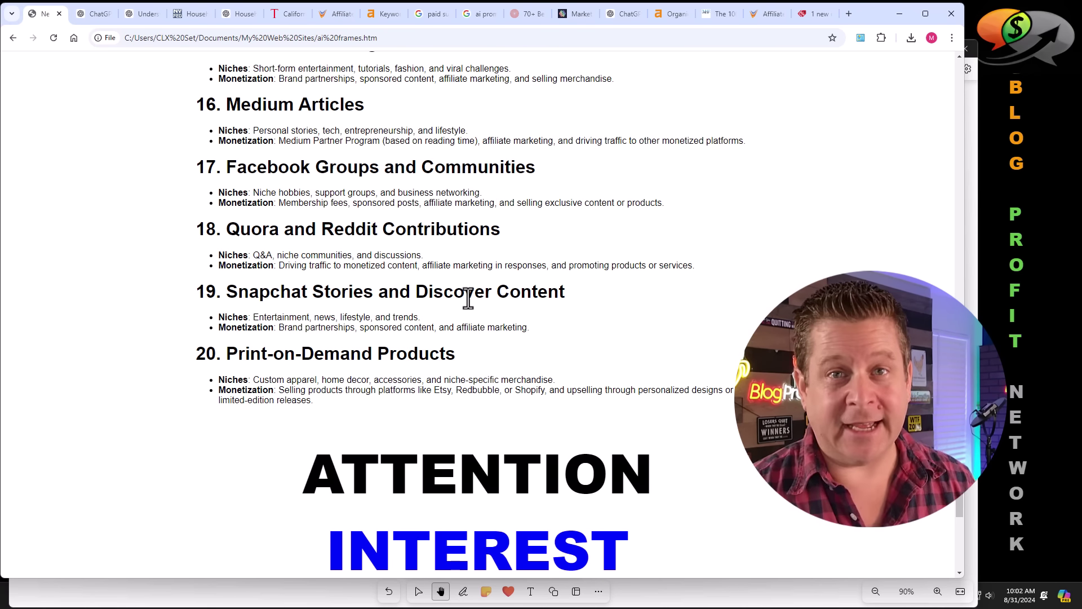
{"action": "left_click", "coordinate": [620, 13]}
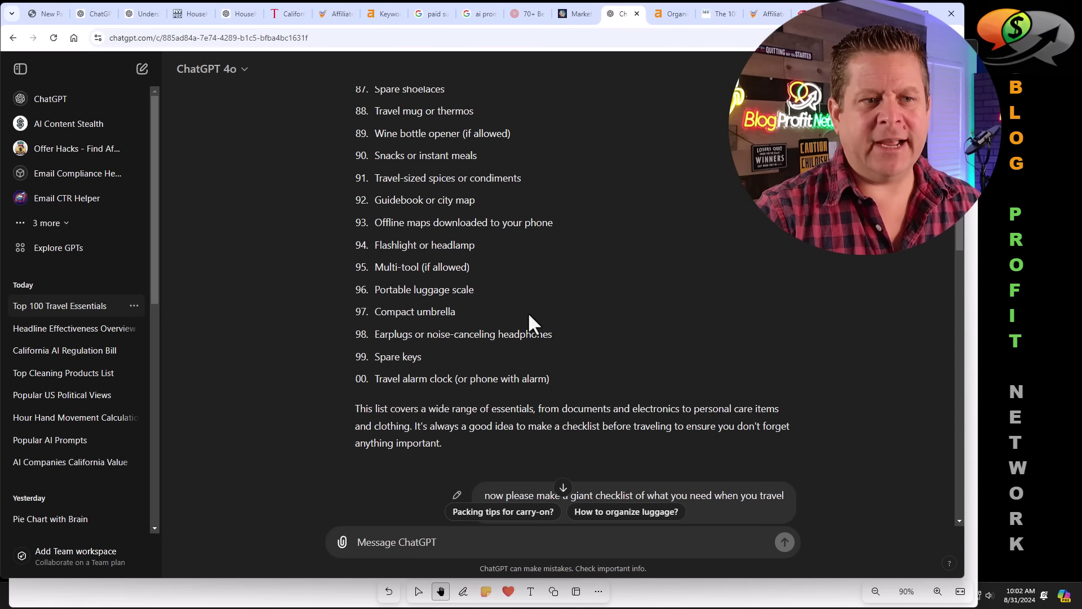
{"action": "scroll", "coordinate": [529, 314], "scroll_direction": "up", "scroll_amount": 15}
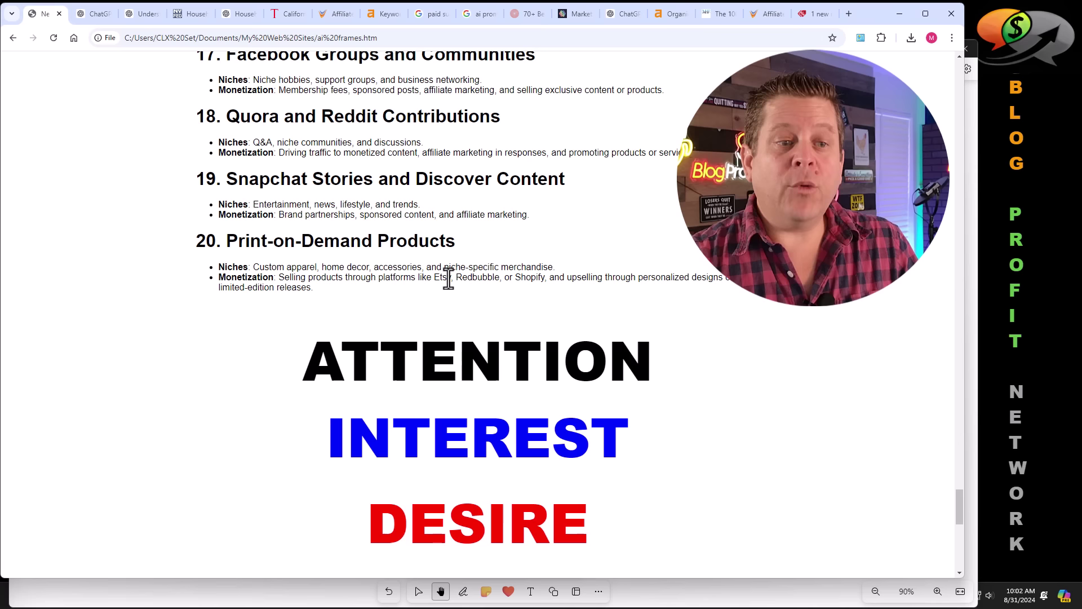
{"action": "left_click", "coordinate": [49, 24]}
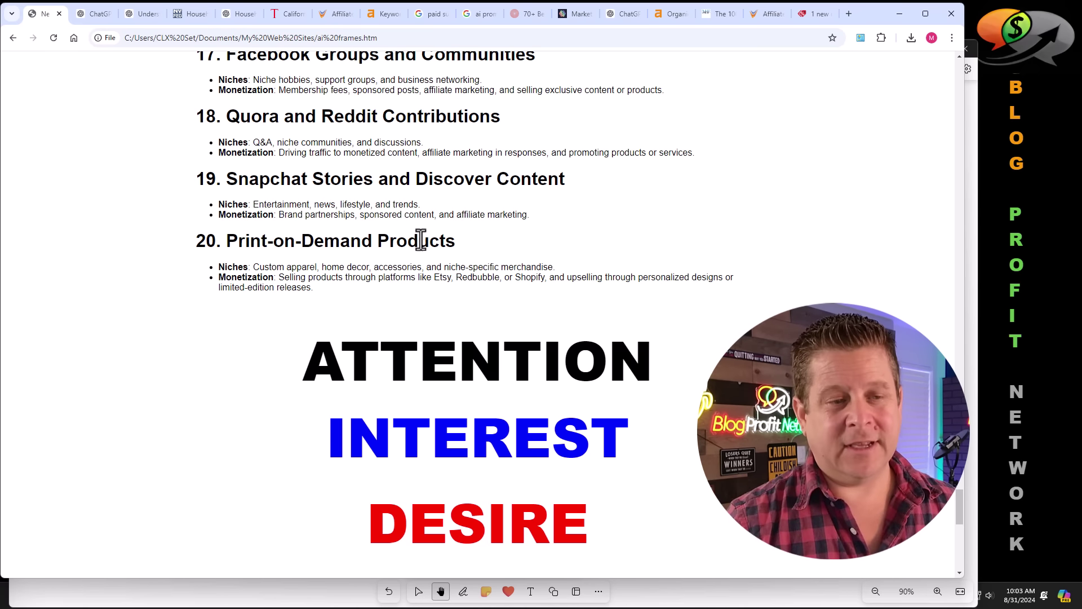
Scroll the notes down to ACTION and 'Action Is Where You Make Money'
{"action": "scroll", "coordinate": [423, 243], "scroll_direction": "down", "scroll_amount": 4}
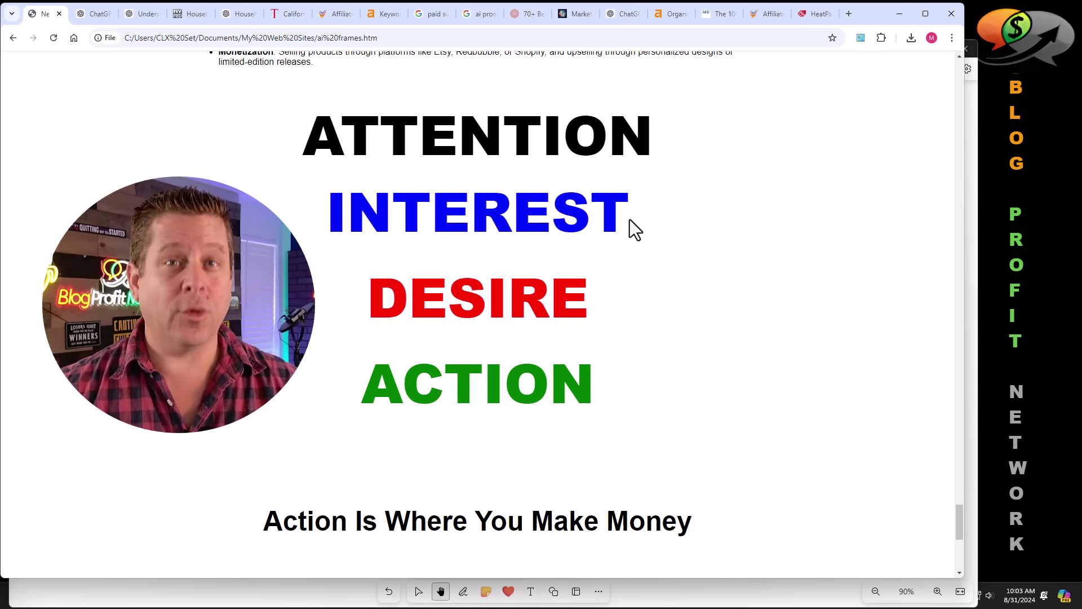
Scroll to the closing tips and the BlogProfitNetwork.com and DownloadMyNotes.com links
{"action": "scroll", "coordinate": [625, 226], "scroll_direction": "down", "scroll_amount": 6}
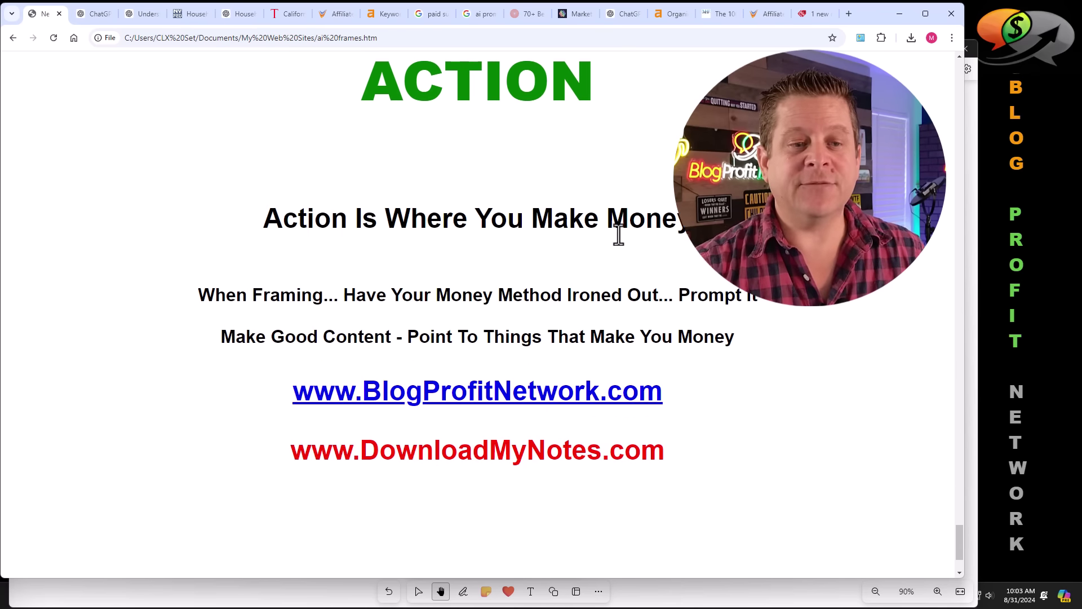